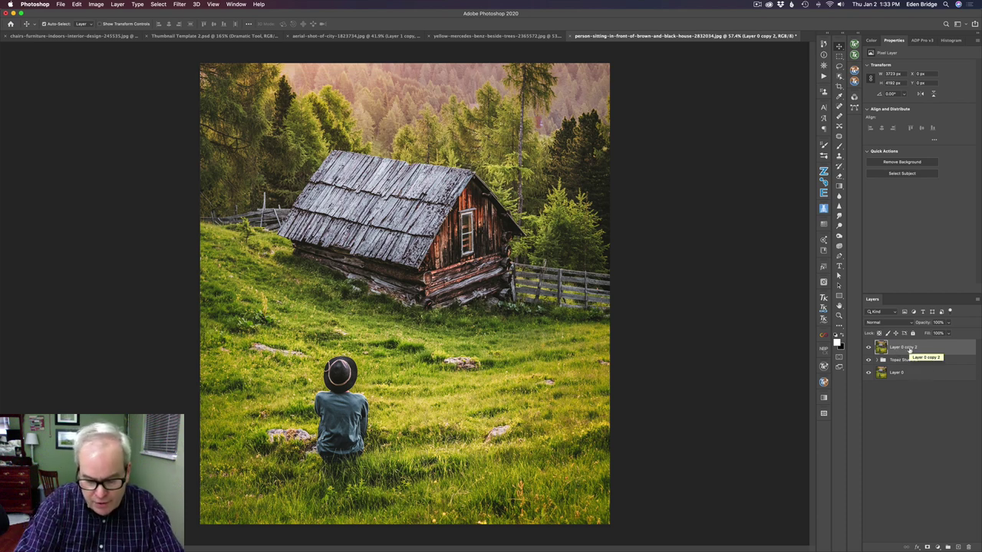
Duplicate the top photo layer and send the copy to the Topaz Studio 2 filter
{"action": "key", "text": "super+j"}
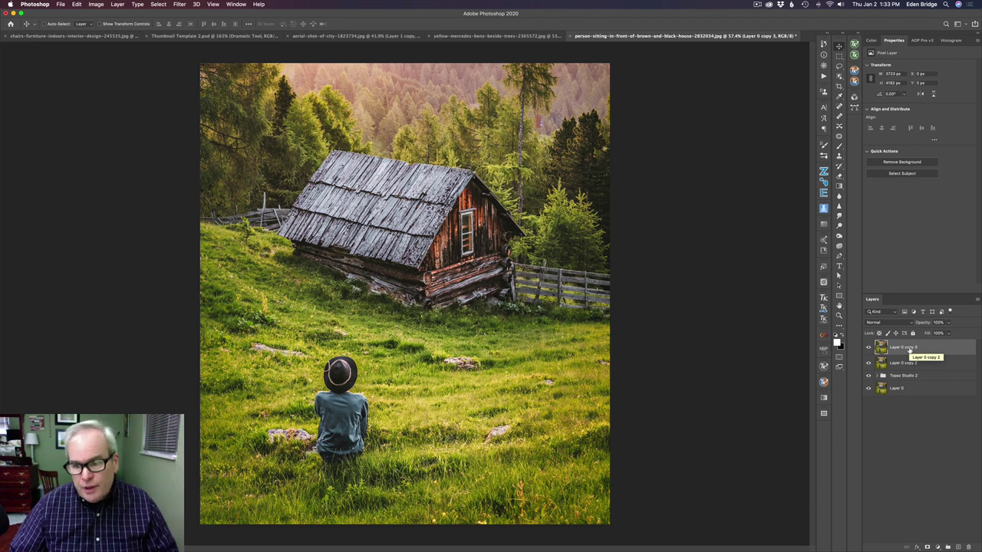
{"action": "left_click", "coordinate": [179, 5]}
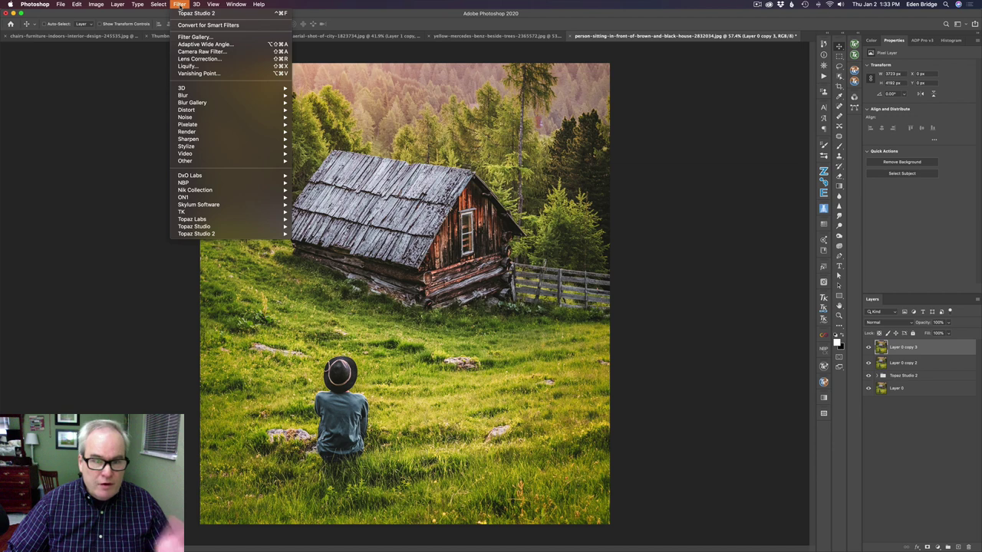
{"action": "mouse_move", "coordinate": [235, 220]}
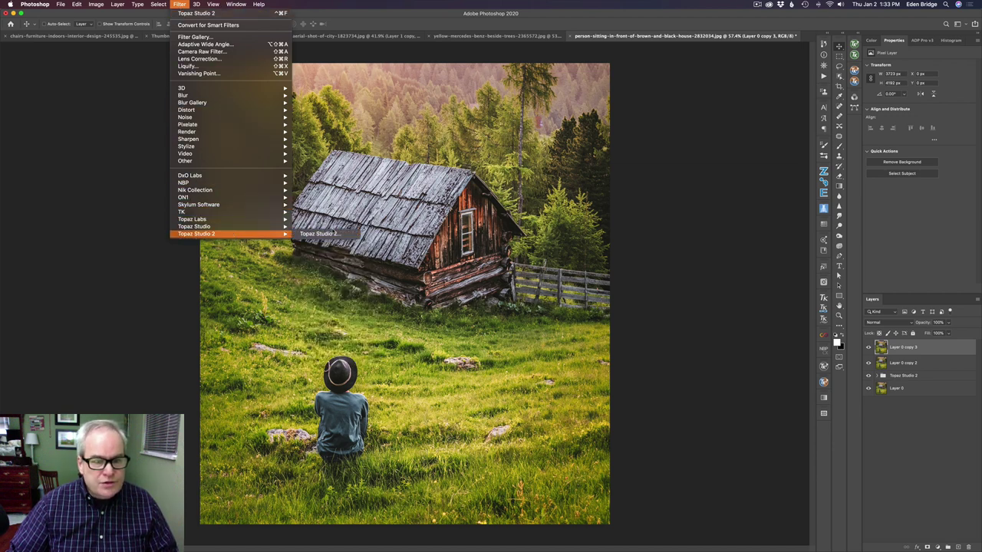
{"action": "left_click", "coordinate": [333, 234]}
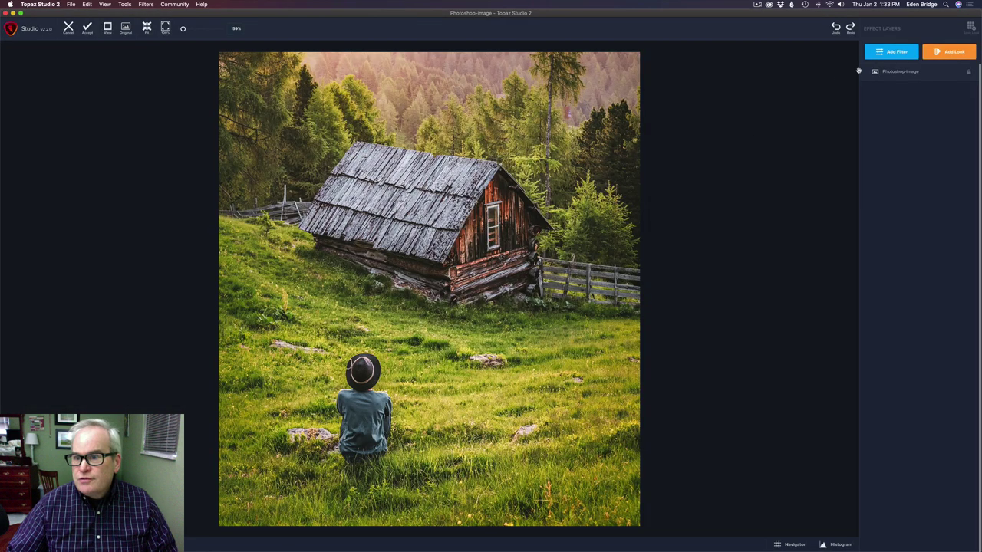
Add an Abstraction filter to the photo and set its Simplify Size to about 0.29
{"action": "left_click", "coordinate": [897, 51]}
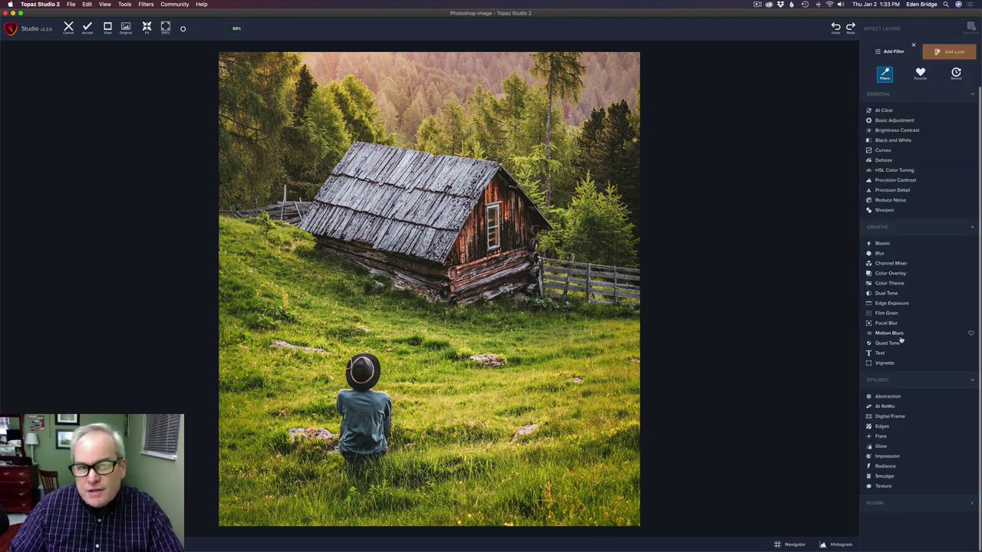
{"action": "left_click", "coordinate": [889, 396]}
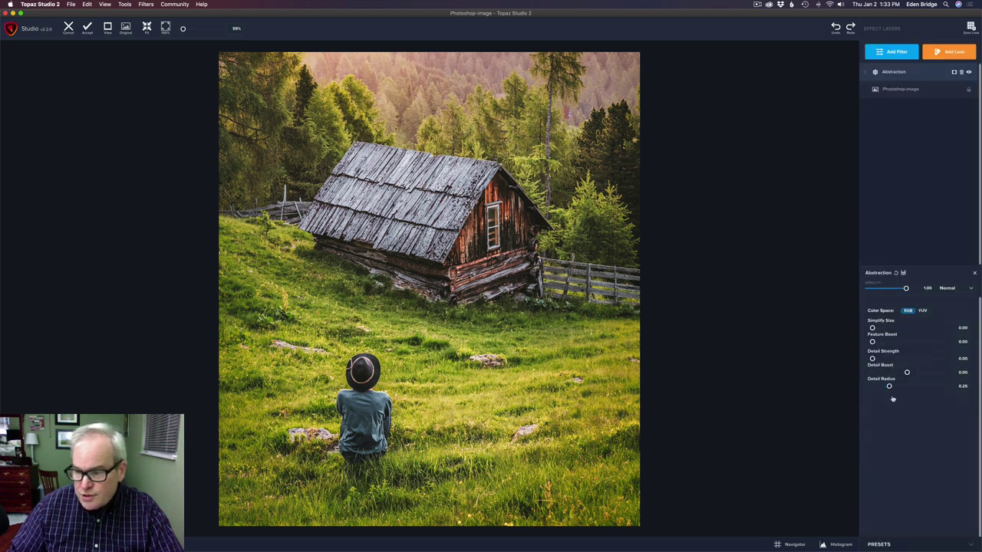
{"action": "left_click_drag", "start_coordinate": [873, 328], "coordinate": [892, 328]}
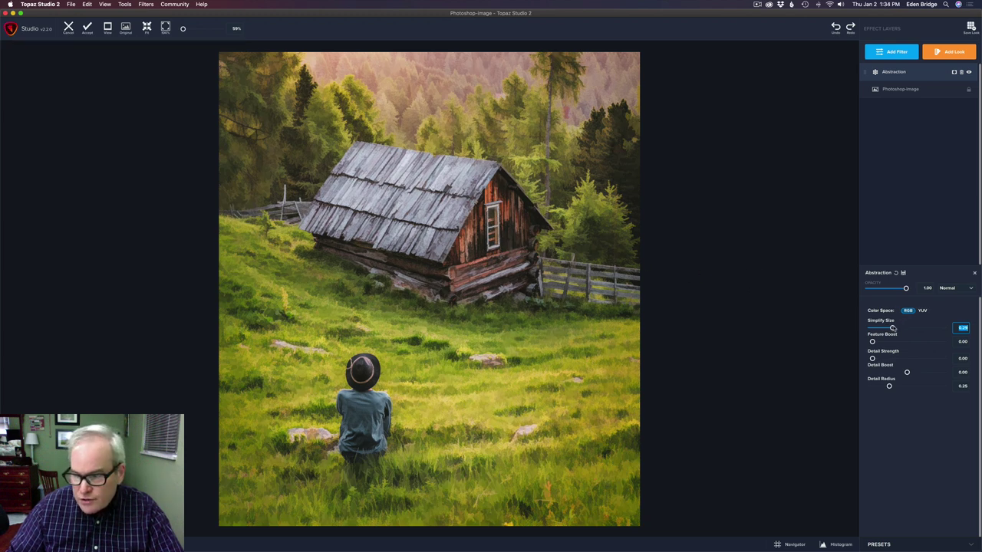
{"action": "left_click_drag", "start_coordinate": [892, 328], "coordinate": [908, 328]}
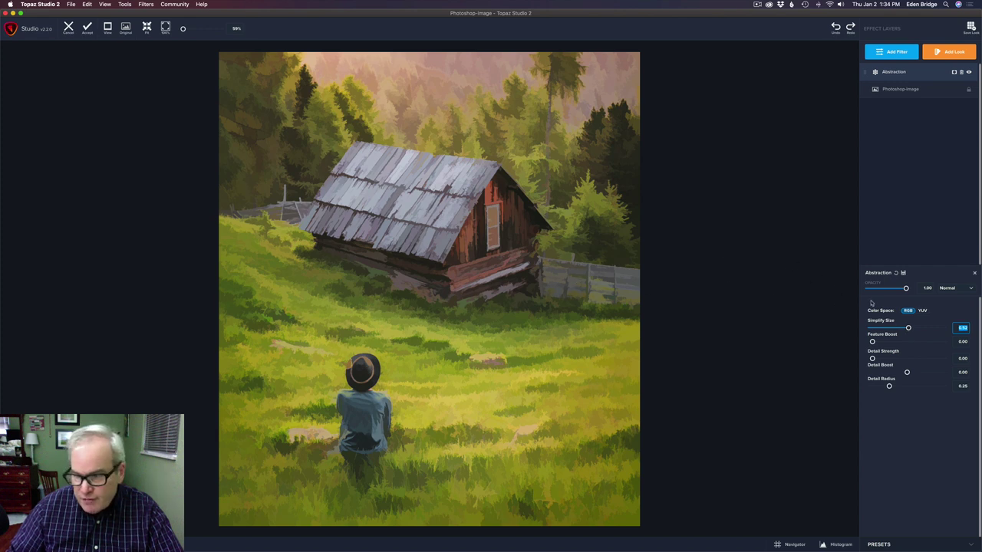
{"action": "left_click_drag", "start_coordinate": [909, 329], "coordinate": [892, 328]}
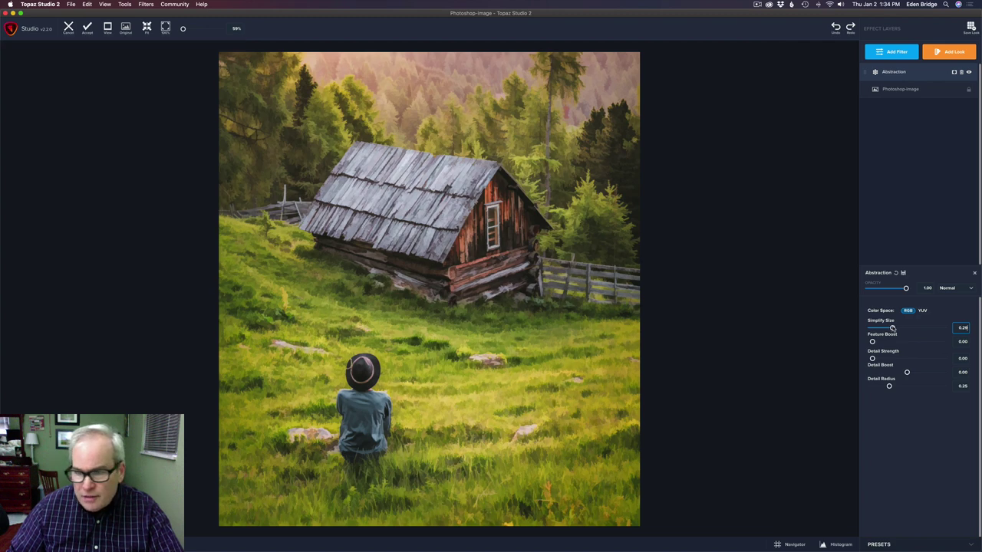
{"action": "left_click", "coordinate": [892, 328]}
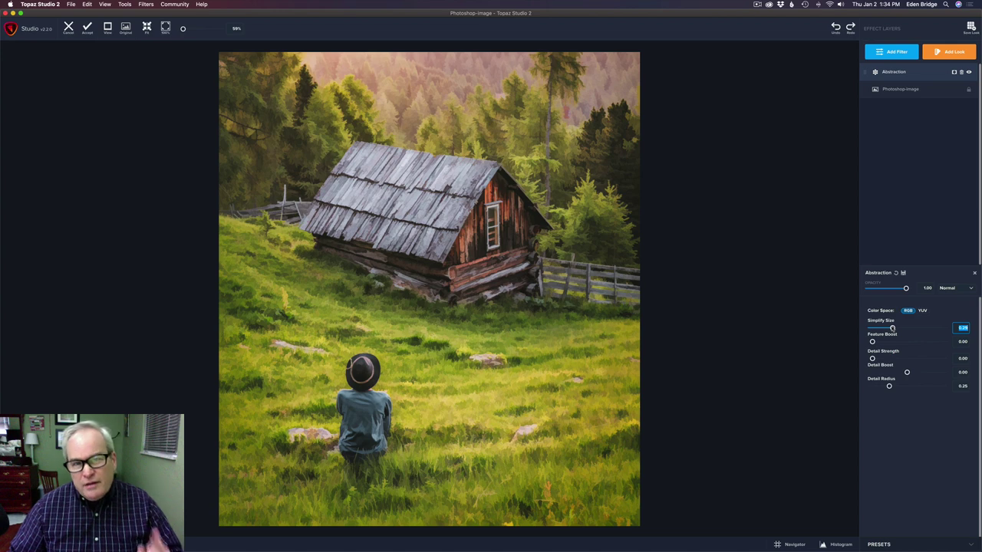
{"action": "left_click", "coordinate": [942, 183]}
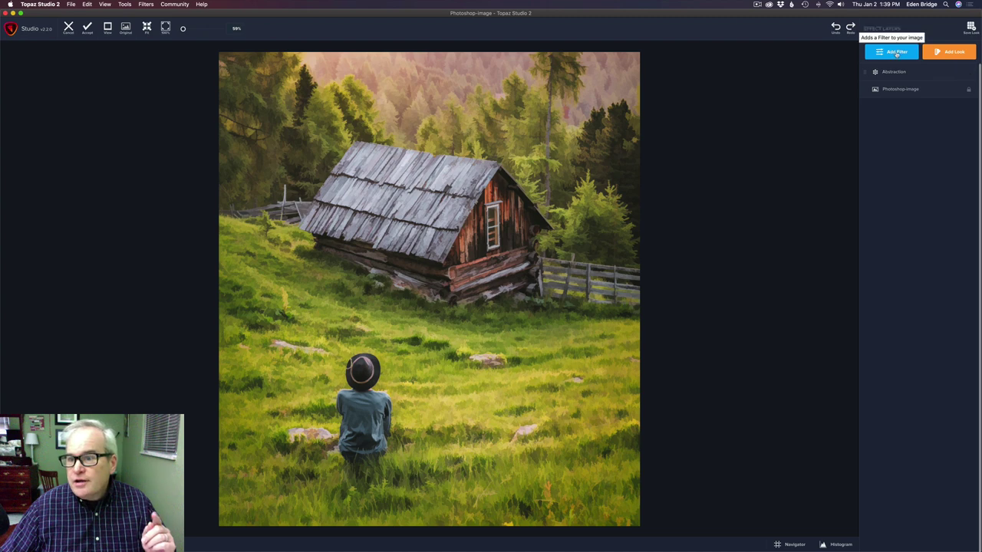
Add a dark Glow filter with Primary Glow Strength 0.46, Effect Sharpness 0.48 and Electrify 0.19, and set its opacity to 0.49
{"action": "left_click", "coordinate": [895, 53]}
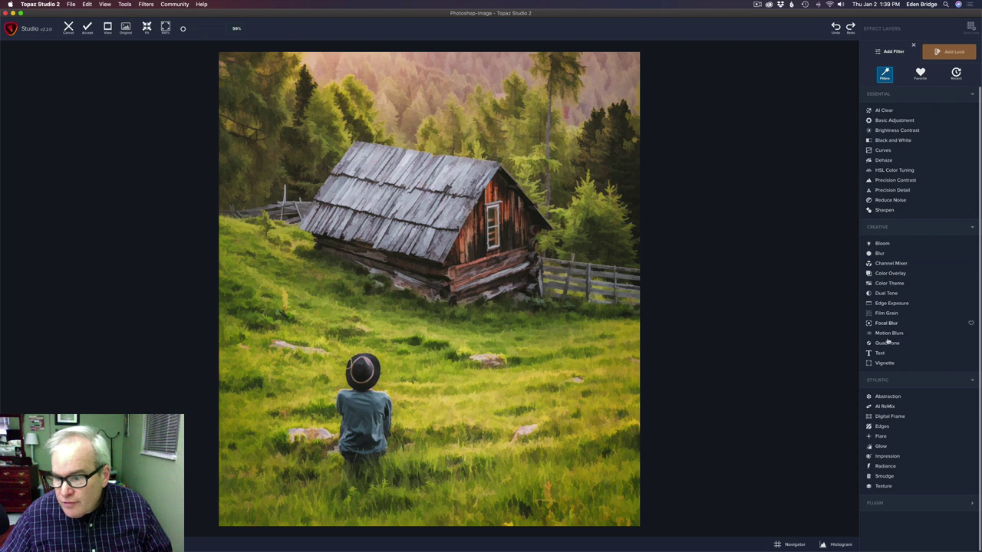
{"action": "left_click", "coordinate": [880, 445]}
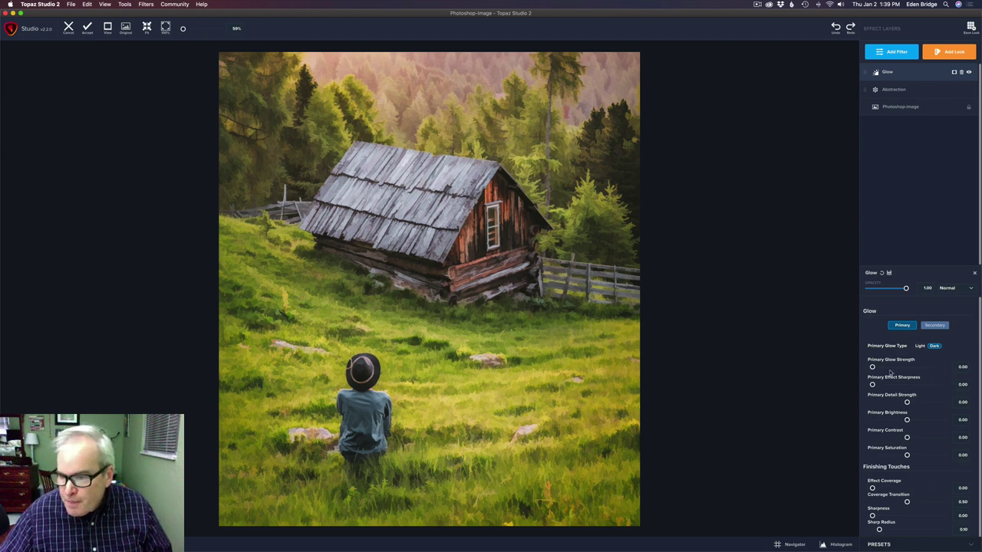
{"action": "left_click_drag", "start_coordinate": [872, 368], "coordinate": [885, 402]}
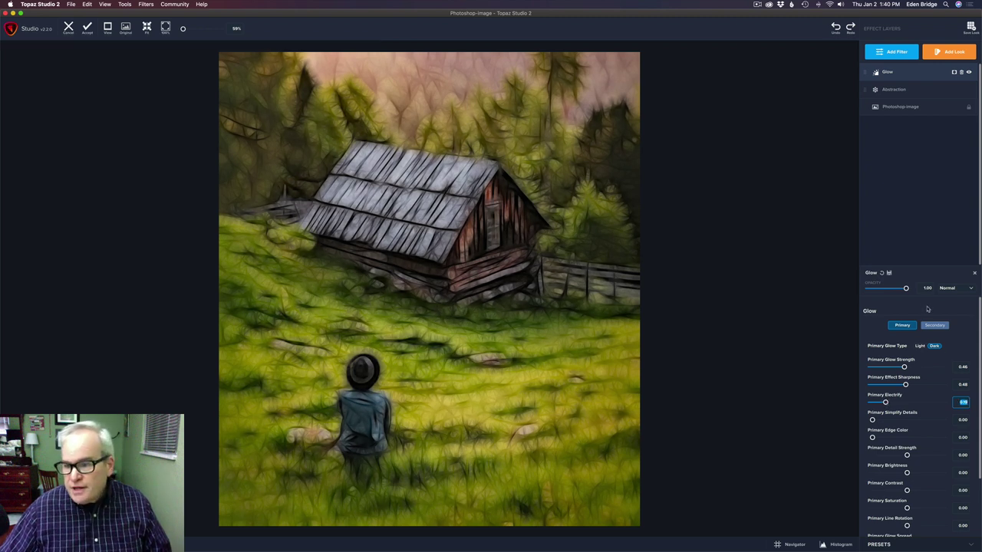
{"action": "left_click_drag", "start_coordinate": [906, 288], "coordinate": [887, 289]}
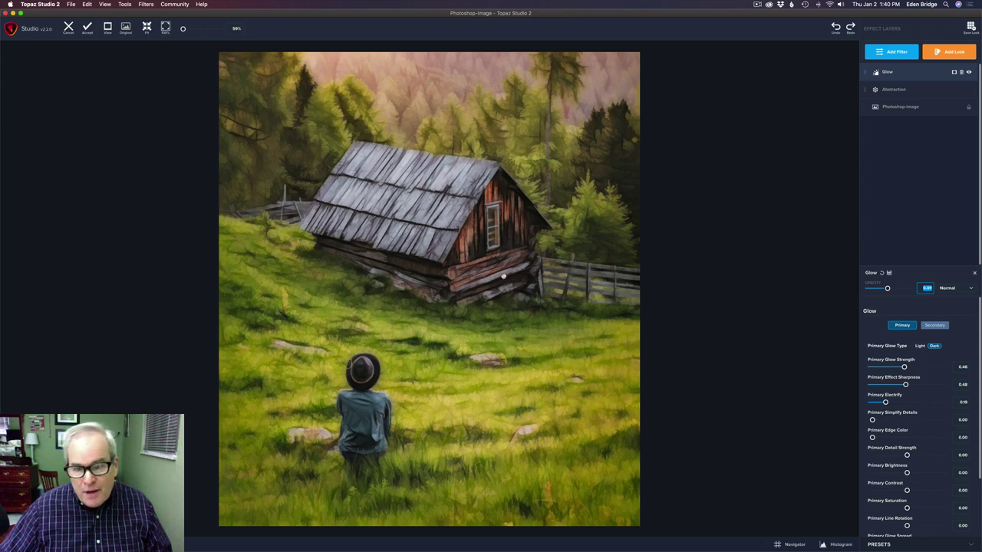
Compare the image with and without the Glow filter, and set its Primary Effect Sharpness to about 0.72
{"action": "left_click", "coordinate": [969, 72]}
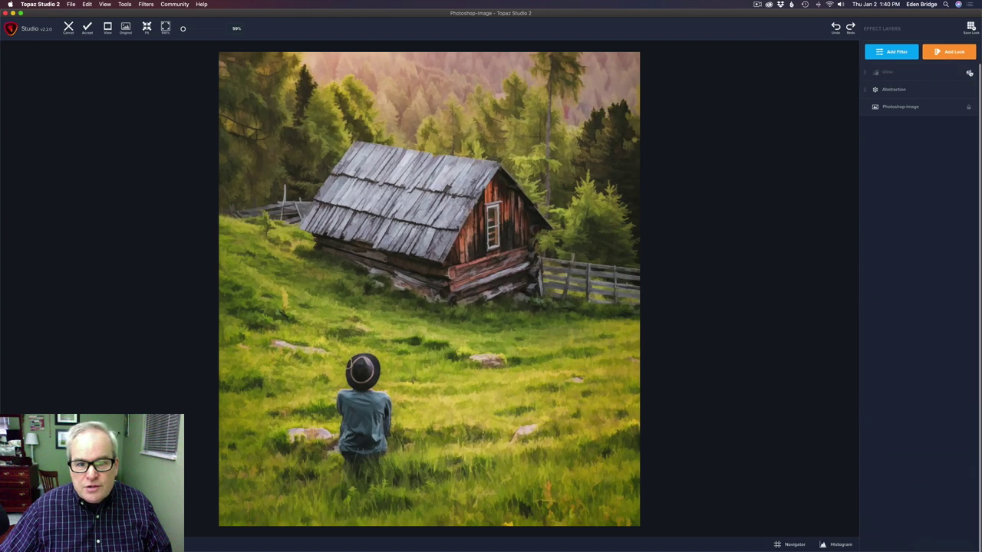
{"action": "left_click", "coordinate": [969, 72]}
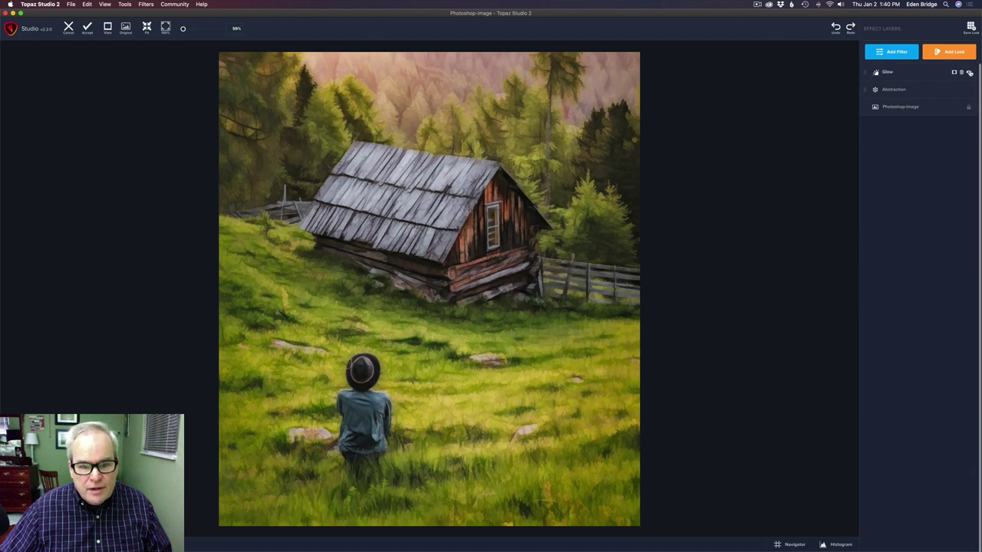
{"action": "left_click", "coordinate": [969, 72]}
{"action": "left_click", "coordinate": [969, 72]}
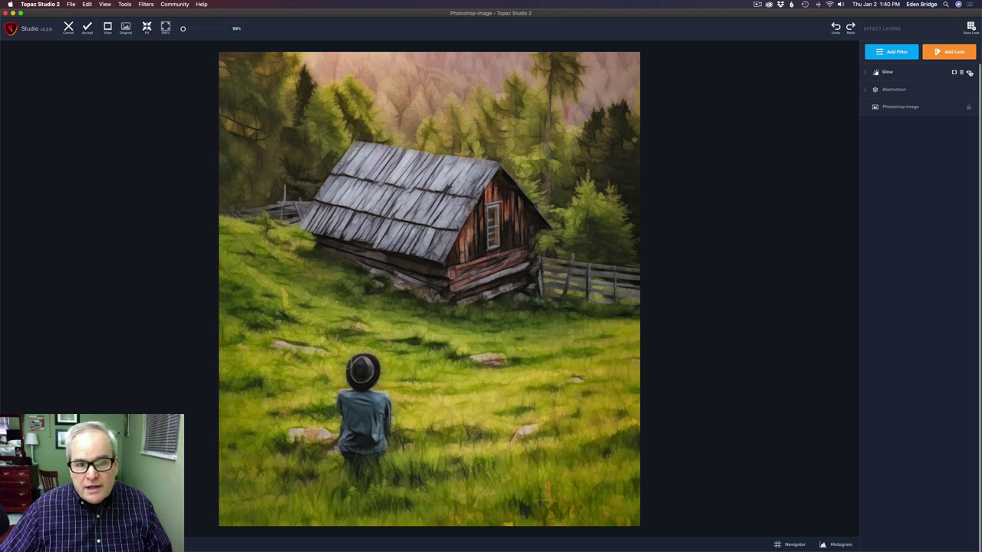
{"action": "left_click", "coordinate": [910, 73]}
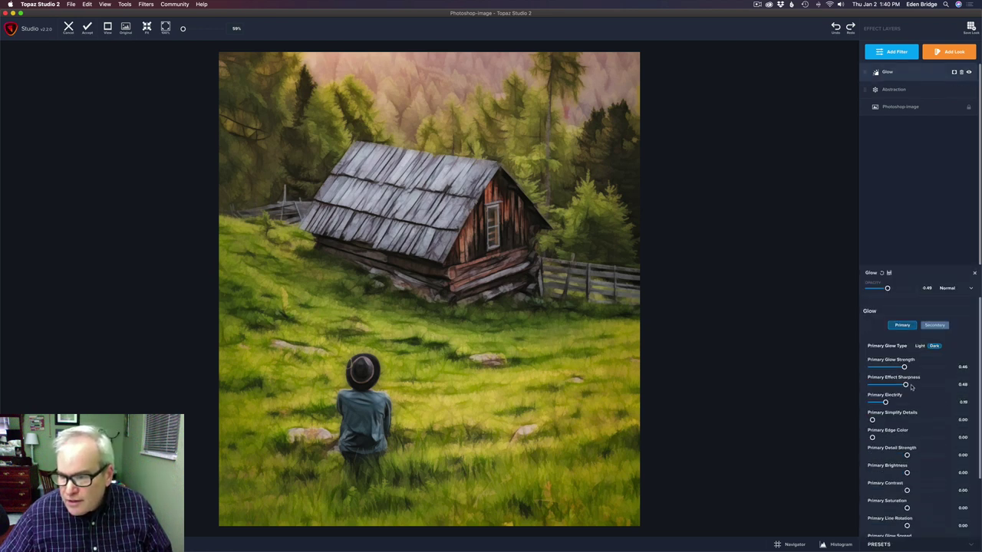
{"action": "mouse_move", "coordinate": [908, 385]}
{"action": "left_mouse_down"}
{"action": "mouse_move", "coordinate": [937, 391]}
{"action": "mouse_move", "coordinate": [923, 387]}
{"action": "left_mouse_up"}
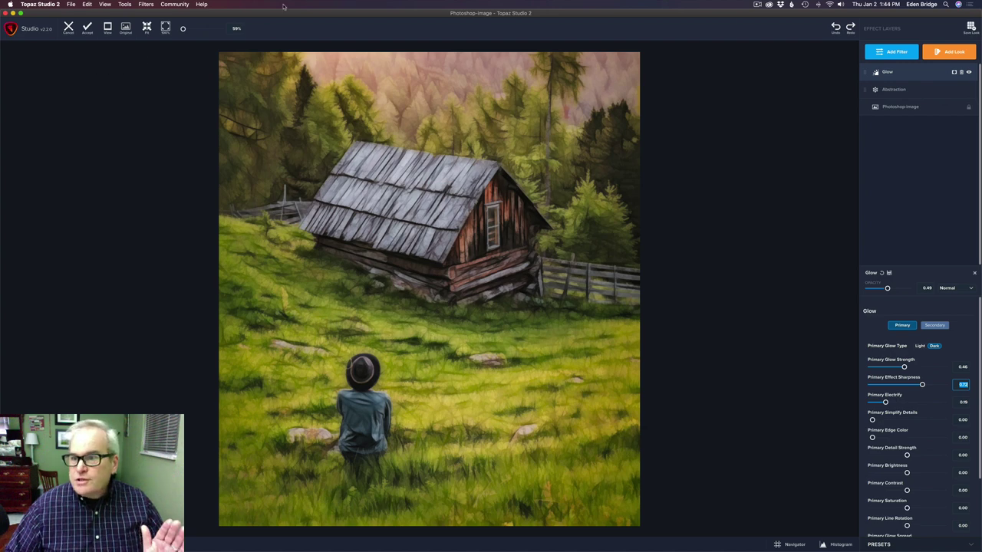
Add a Precision Contrast filter with Micro contrast about 0.58, Low 0.21 and Medium 0.02
{"action": "left_click", "coordinate": [899, 53]}
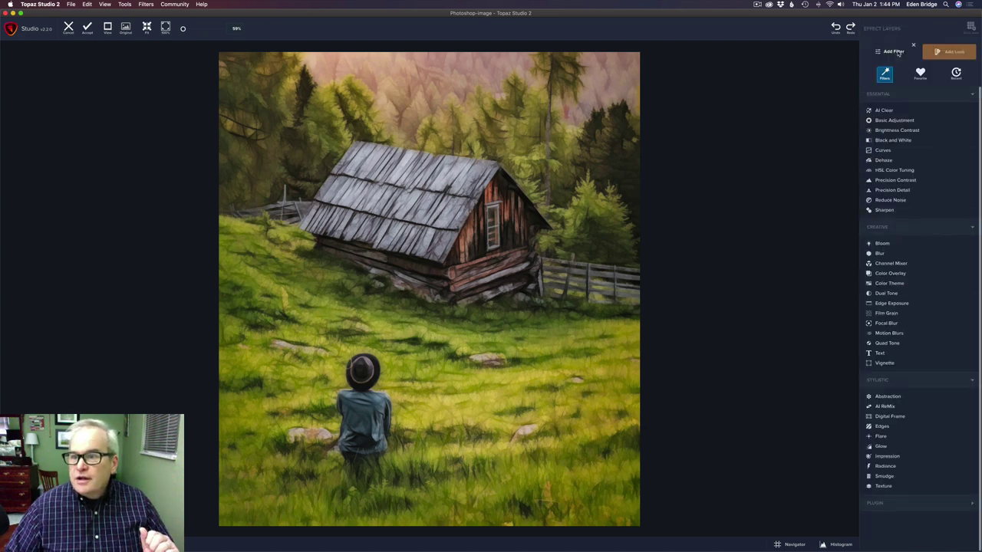
{"action": "left_click", "coordinate": [895, 180]}
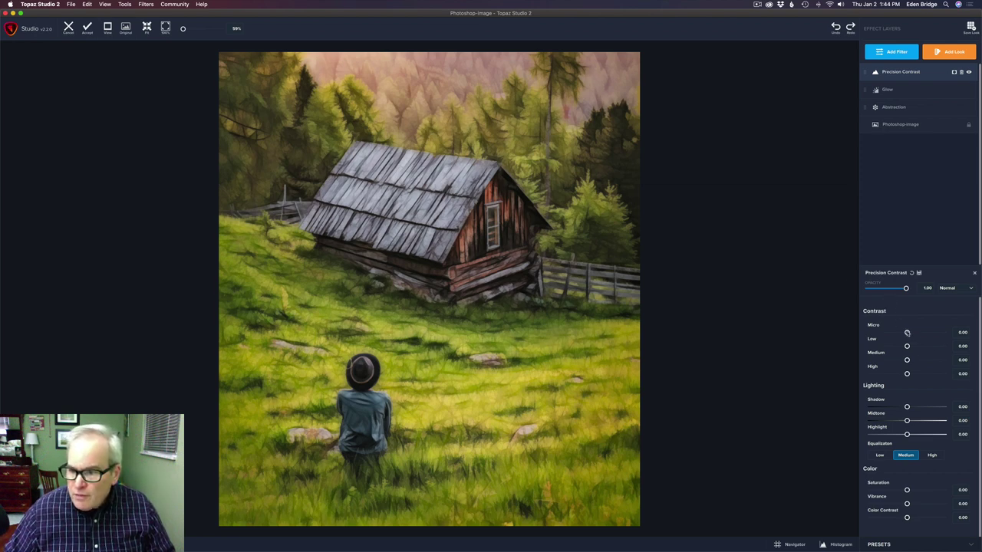
{"action": "left_click_drag", "start_coordinate": [906, 333], "coordinate": [930, 334]}
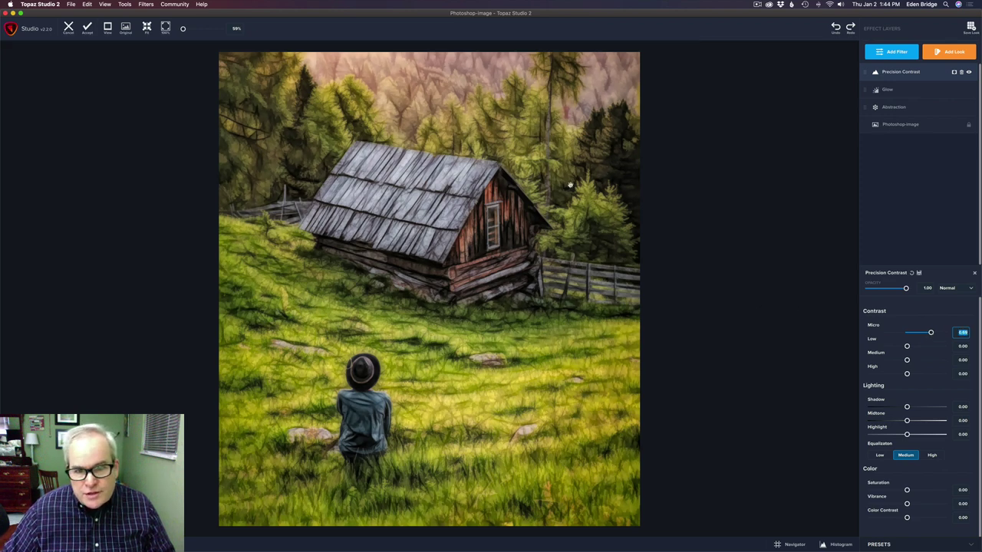
{"action": "left_click_drag", "start_coordinate": [930, 331], "coordinate": [907, 360]}
{"action": "mouse_move", "coordinate": [925, 333]}
{"action": "left_mouse_down"}
{"action": "mouse_move", "coordinate": [935, 333]}
{"action": "mouse_move", "coordinate": [927, 333]}
{"action": "left_mouse_up"}
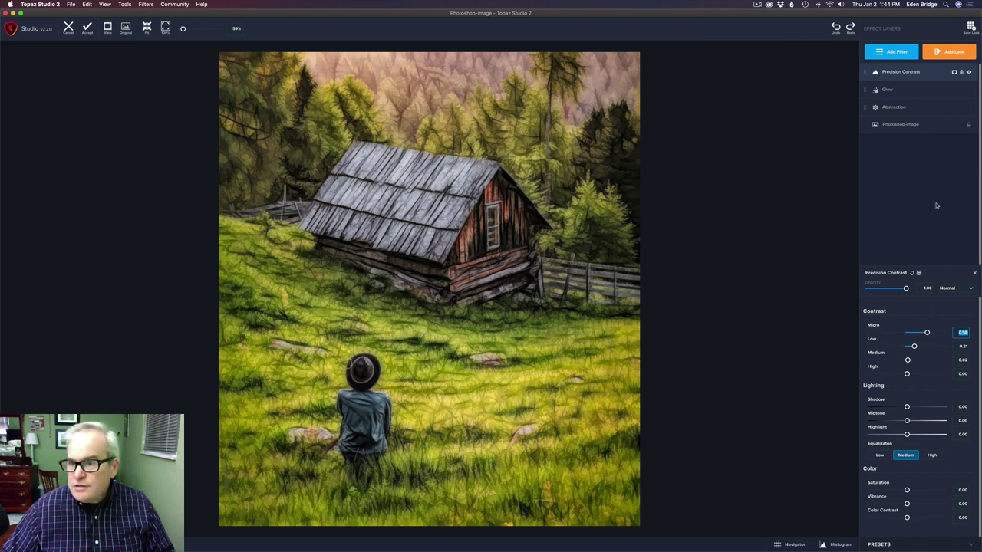
Add a mask to the Precision Contrast filter and invert it to black
{"action": "left_click", "coordinate": [954, 73]}
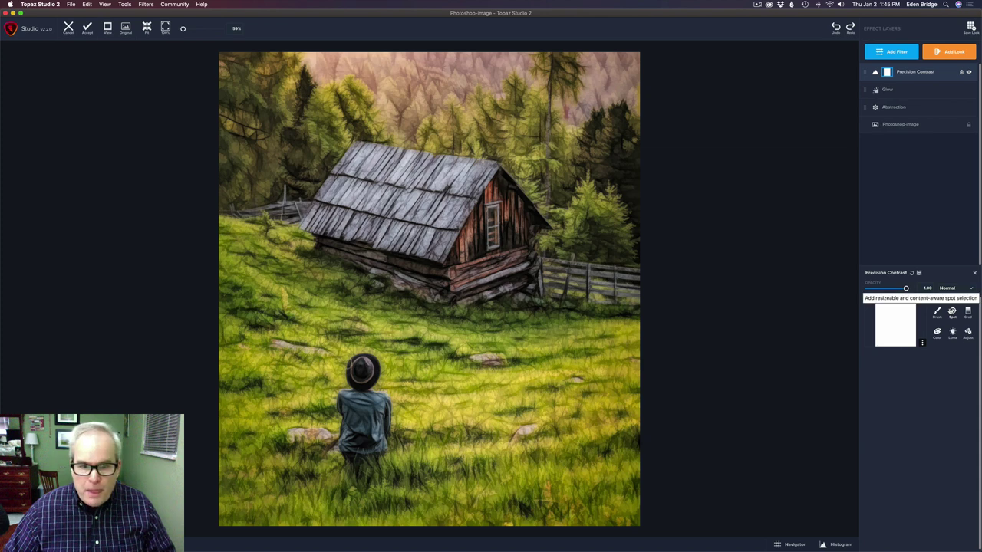
{"action": "left_click", "coordinate": [923, 343]}
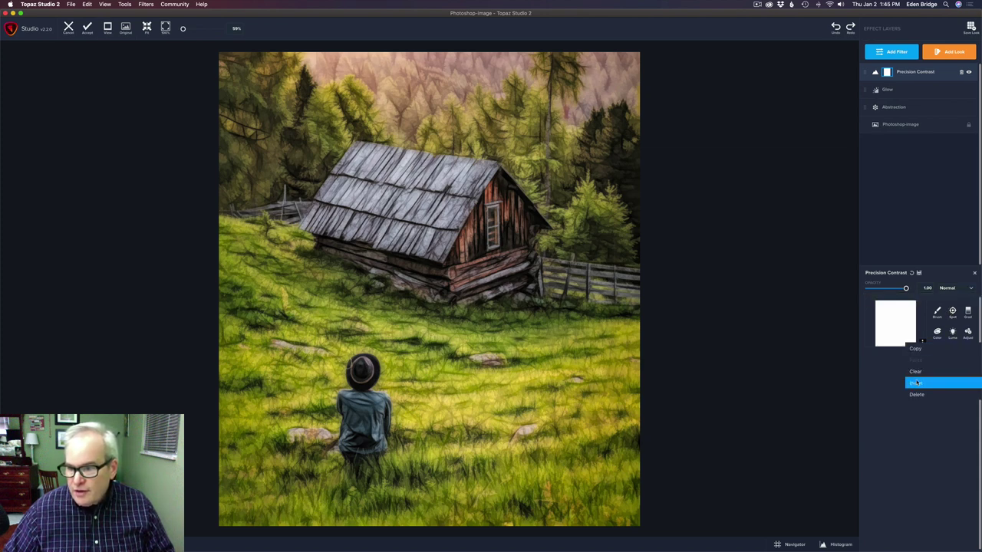
{"action": "left_click", "coordinate": [916, 383]}
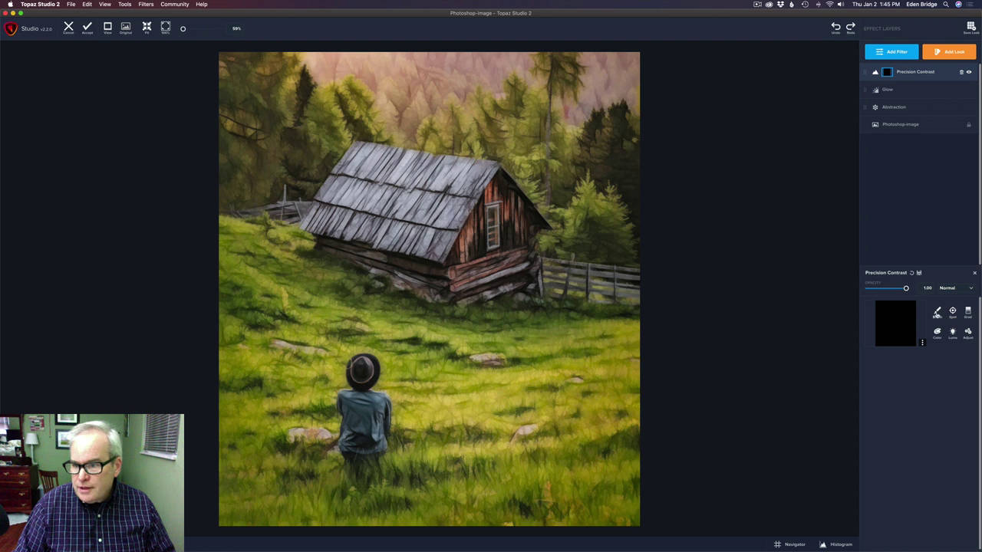
Paint the contrast mask white over the cabin and the fence beside it, with brush transparency 1.00 and radius 0.25
{"action": "left_click", "coordinate": [936, 314]}
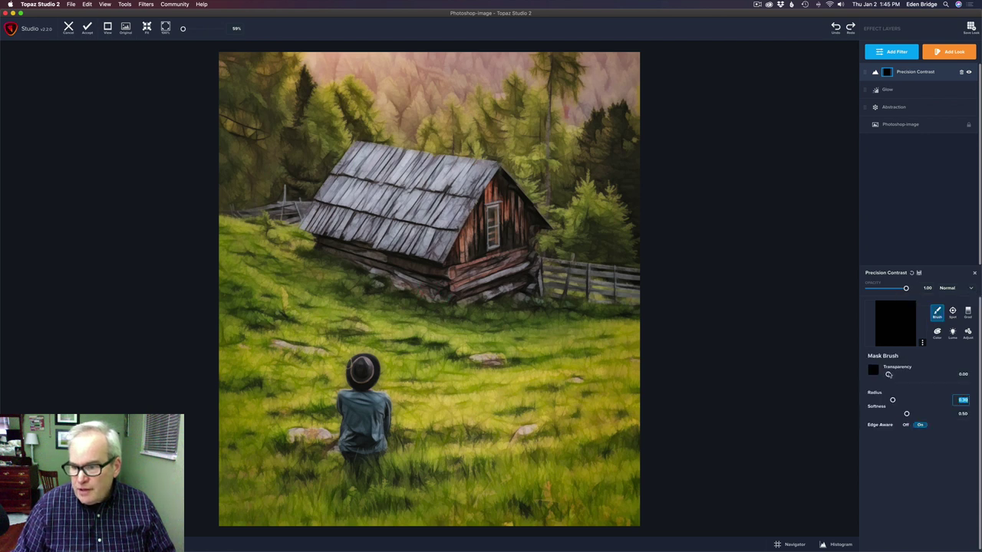
{"action": "left_click_drag", "start_coordinate": [889, 374], "coordinate": [956, 377]}
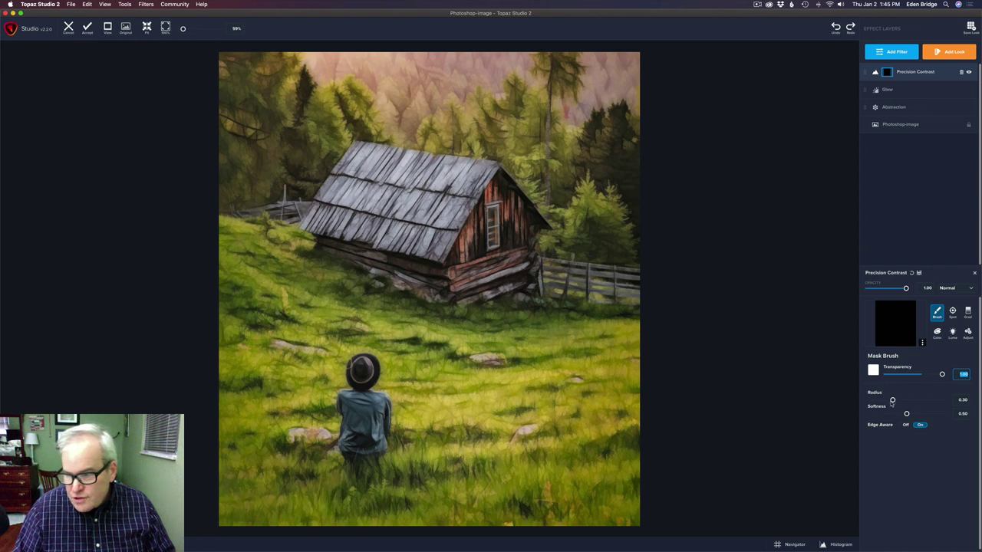
{"action": "left_click_drag", "start_coordinate": [892, 399], "coordinate": [887, 400]}
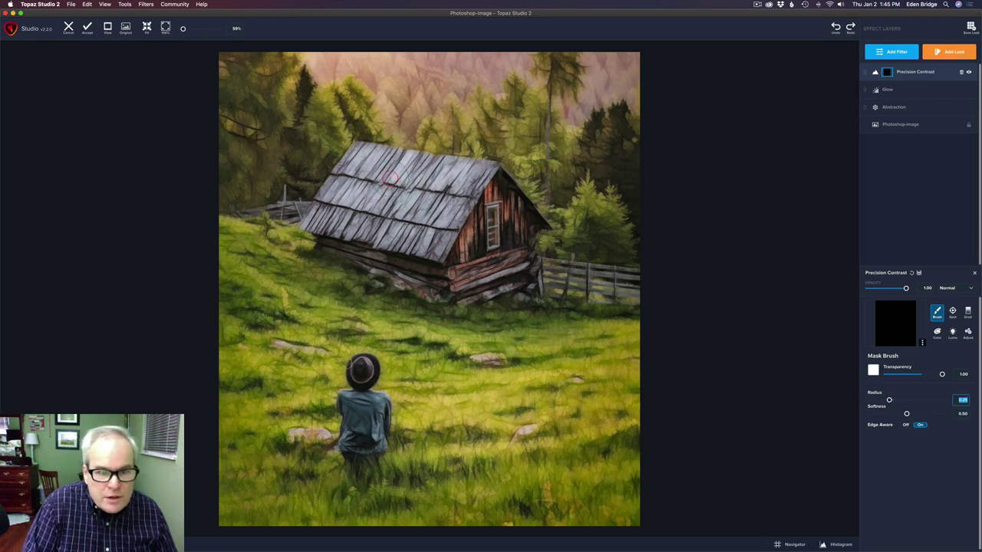
{"action": "mouse_move", "coordinate": [368, 160]}
{"action": "left_mouse_down"}
{"action": "mouse_move", "coordinate": [325, 218]}
{"action": "mouse_move", "coordinate": [322, 232]}
{"action": "mouse_move", "coordinate": [342, 246]}
{"action": "mouse_move", "coordinate": [446, 289]}
{"action": "mouse_move", "coordinate": [481, 291]}
{"action": "mouse_move", "coordinate": [524, 269]}
{"action": "mouse_move", "coordinate": [532, 223]}
{"action": "mouse_move", "coordinate": [490, 181]}
{"action": "mouse_move", "coordinate": [367, 160]}
{"action": "mouse_move", "coordinate": [331, 199]}
{"action": "mouse_move", "coordinate": [347, 218]}
{"action": "mouse_move", "coordinate": [366, 192]}
{"action": "mouse_move", "coordinate": [415, 218]}
{"action": "mouse_move", "coordinate": [450, 207]}
{"action": "mouse_move", "coordinate": [495, 238]}
{"action": "left_mouse_up"}
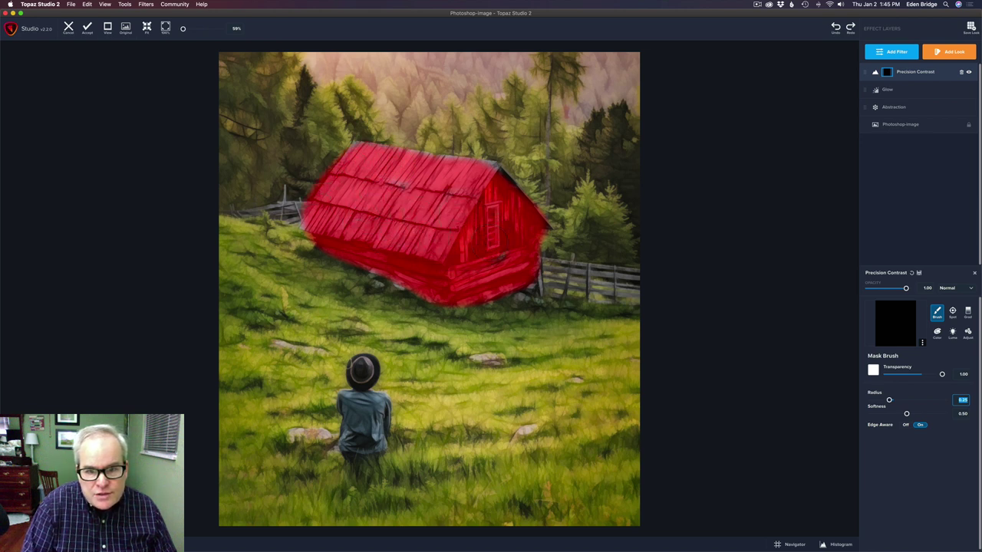
{"action": "mouse_move", "coordinate": [506, 276]}
{"action": "left_mouse_down"}
{"action": "mouse_move", "coordinate": [633, 285]}
{"action": "mouse_move", "coordinate": [502, 283]}
{"action": "left_mouse_up"}
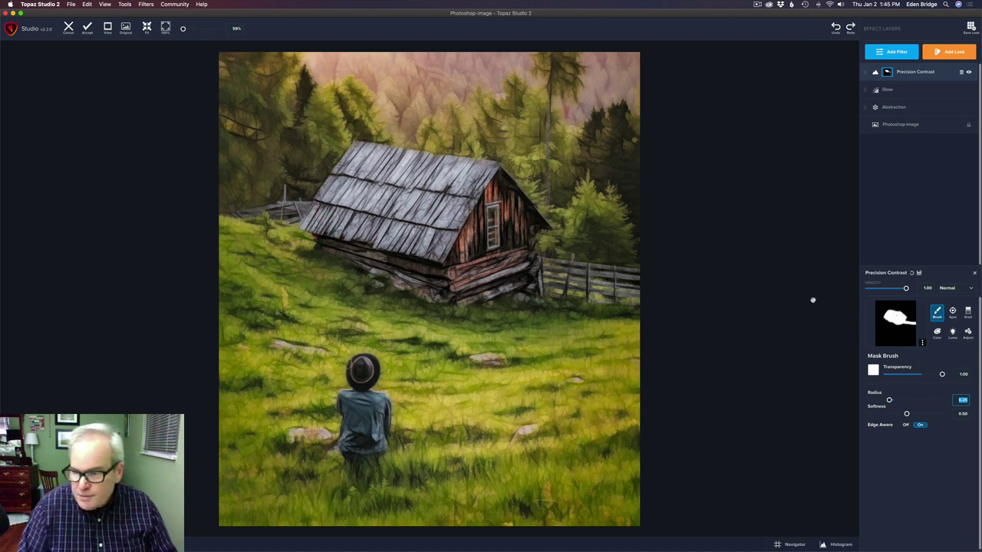
Extend the contrast mask over the fence behind the cabin with a smaller brush, and compare the image with and without Precision Contrast
{"action": "left_click_drag", "start_coordinate": [889, 399], "coordinate": [878, 400]}
{"action": "mouse_move", "coordinate": [312, 207]}
{"action": "left_mouse_down"}
{"action": "mouse_move", "coordinate": [268, 209]}
{"action": "mouse_move", "coordinate": [259, 220]}
{"action": "mouse_move", "coordinate": [303, 218]}
{"action": "mouse_move", "coordinate": [285, 226]}
{"action": "left_mouse_up"}
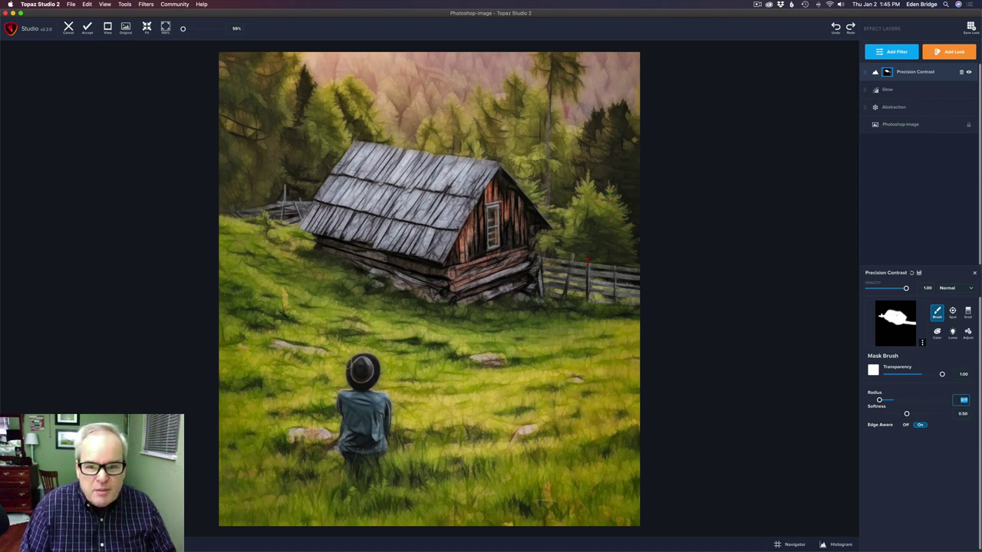
{"action": "mouse_move", "coordinate": [533, 289]}
{"action": "left_mouse_down"}
{"action": "mouse_move", "coordinate": [472, 299]}
{"action": "mouse_move", "coordinate": [536, 261]}
{"action": "mouse_move", "coordinate": [541, 290]}
{"action": "left_mouse_up"}
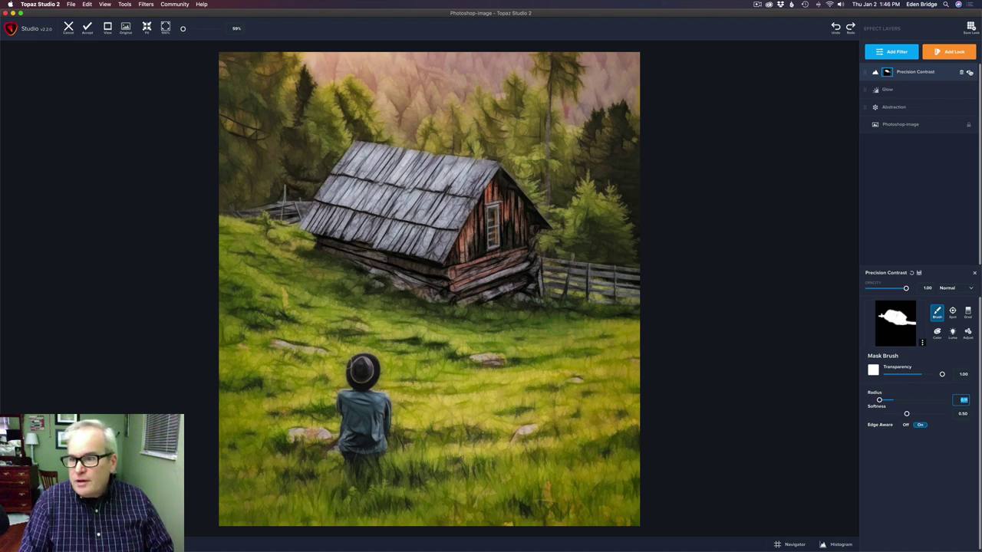
{"action": "left_click", "coordinate": [969, 72]}
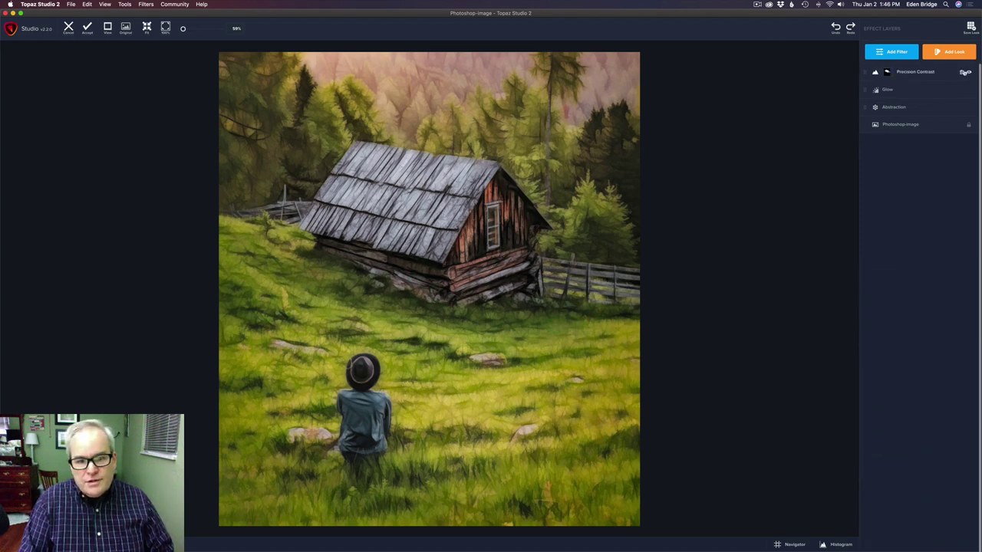
Compare the image with and without Precision Contrast, and add a Precision Detail filter with Overall Small Detail about 0.58
{"action": "left_click", "coordinate": [969, 72]}
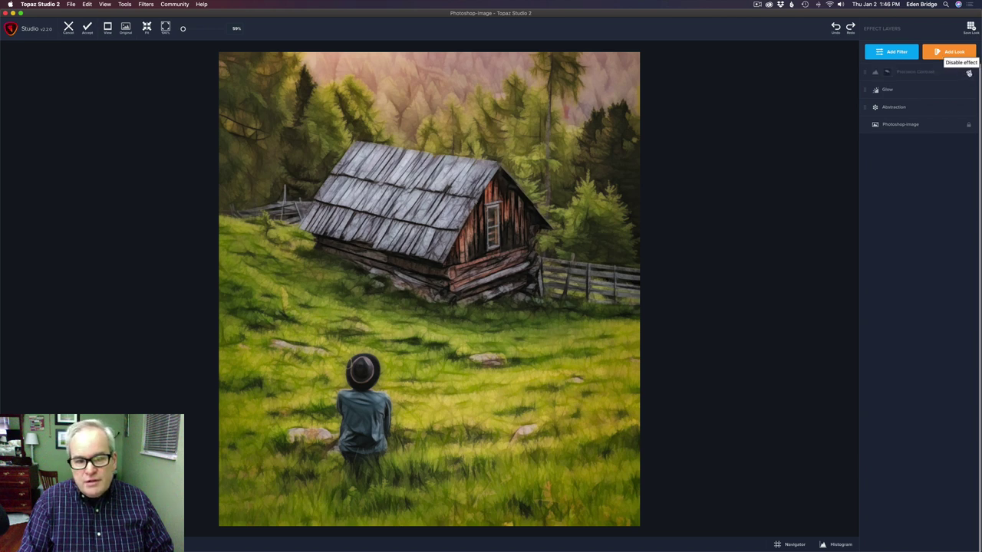
{"action": "left_click", "coordinate": [969, 72]}
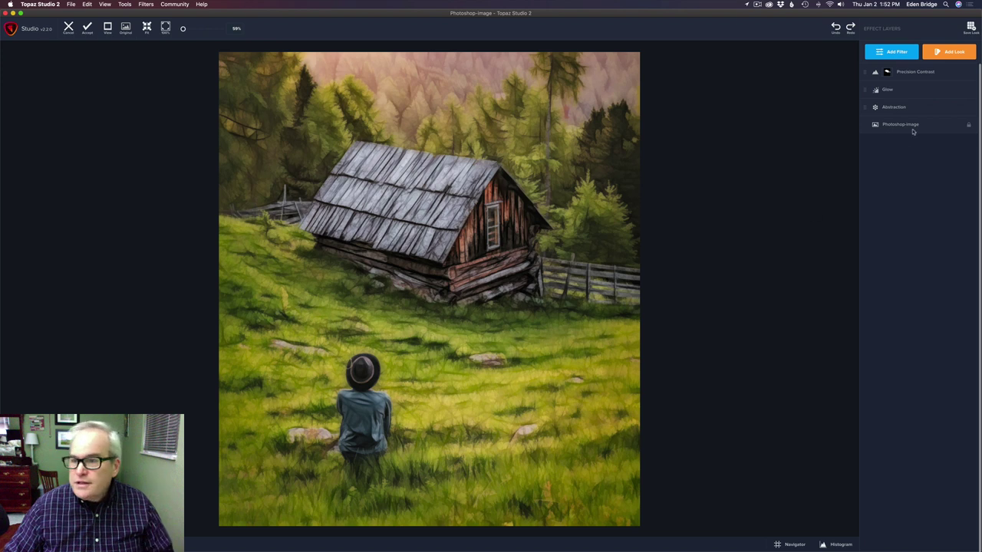
{"action": "left_click", "coordinate": [901, 58]}
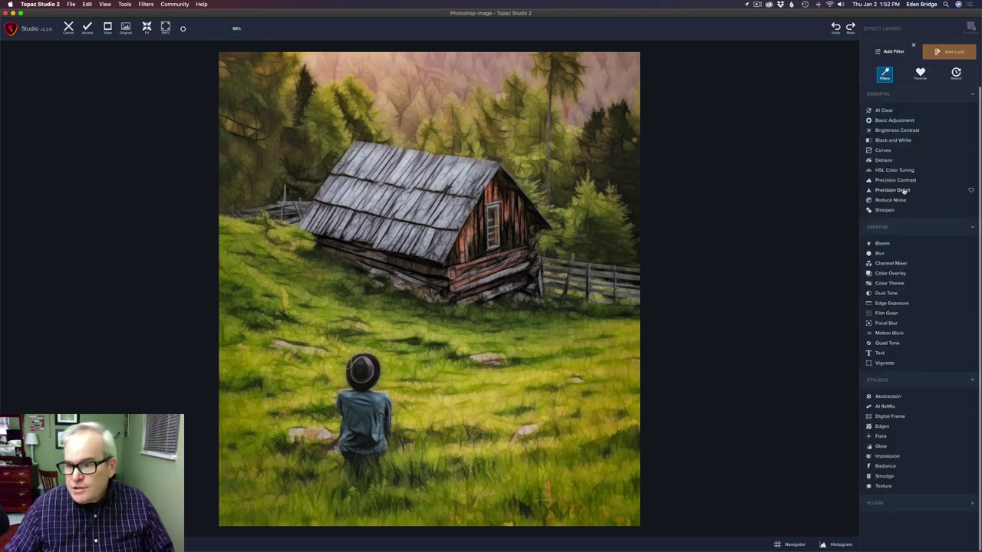
{"action": "left_click", "coordinate": [905, 190]}
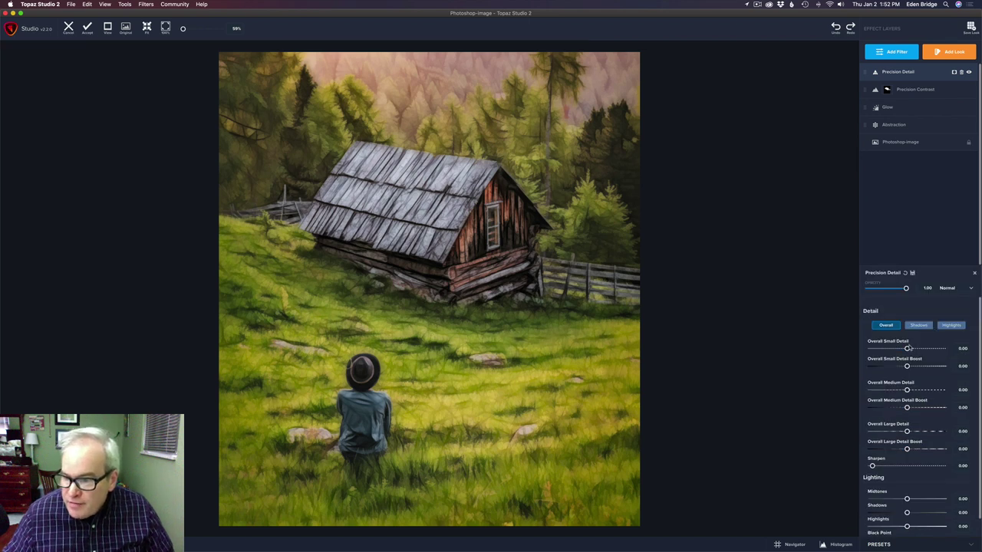
{"action": "left_click_drag", "start_coordinate": [909, 349], "coordinate": [932, 350]}
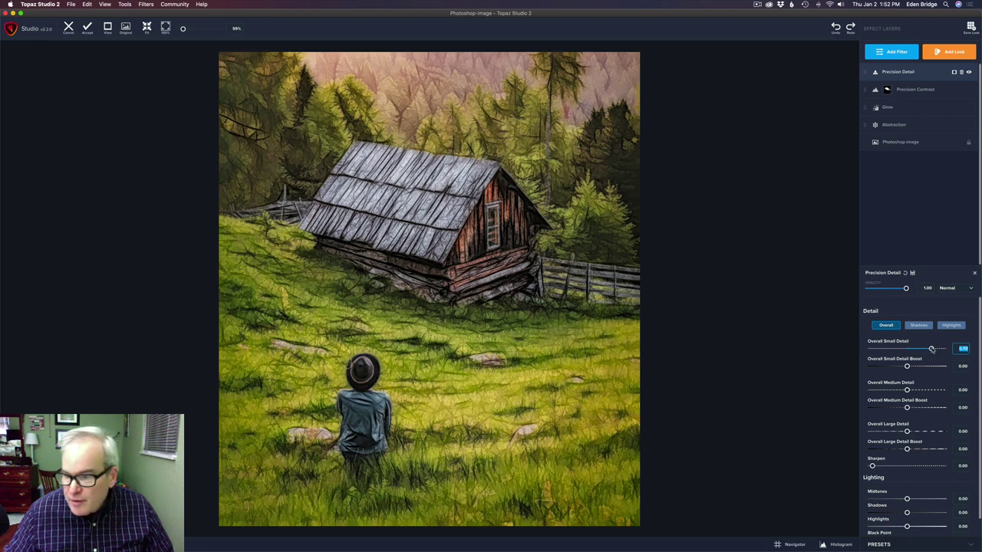
{"action": "left_click_drag", "start_coordinate": [932, 349], "coordinate": [928, 349]}
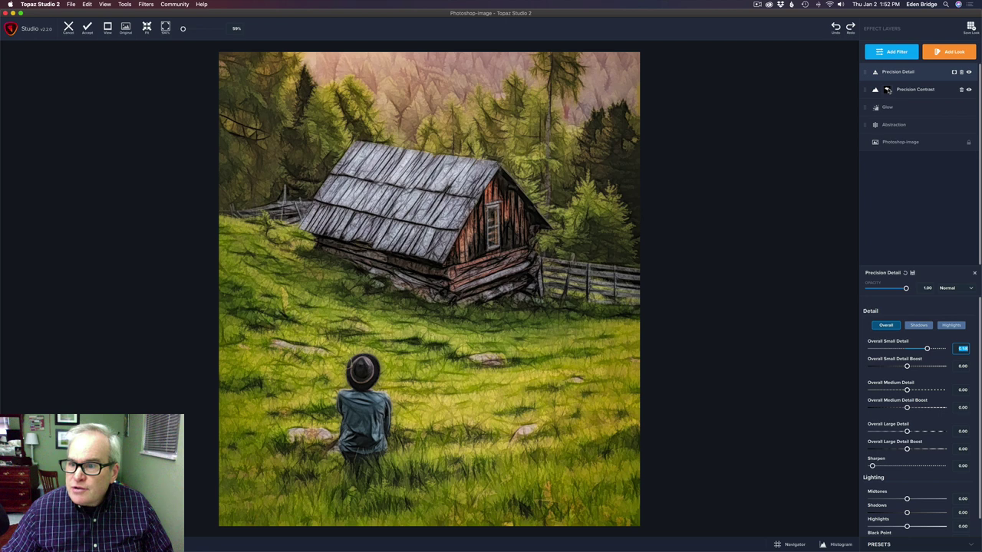
Copy the Precision Contrast mask and paste it onto a new mask for the Precision Detail filter
{"action": "left_click", "coordinate": [888, 90]}
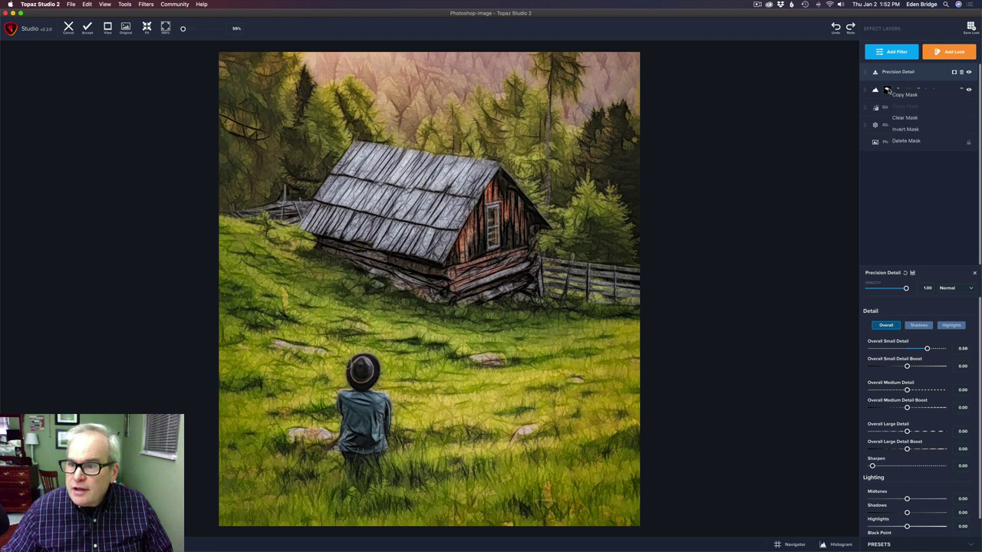
{"action": "left_click", "coordinate": [910, 95]}
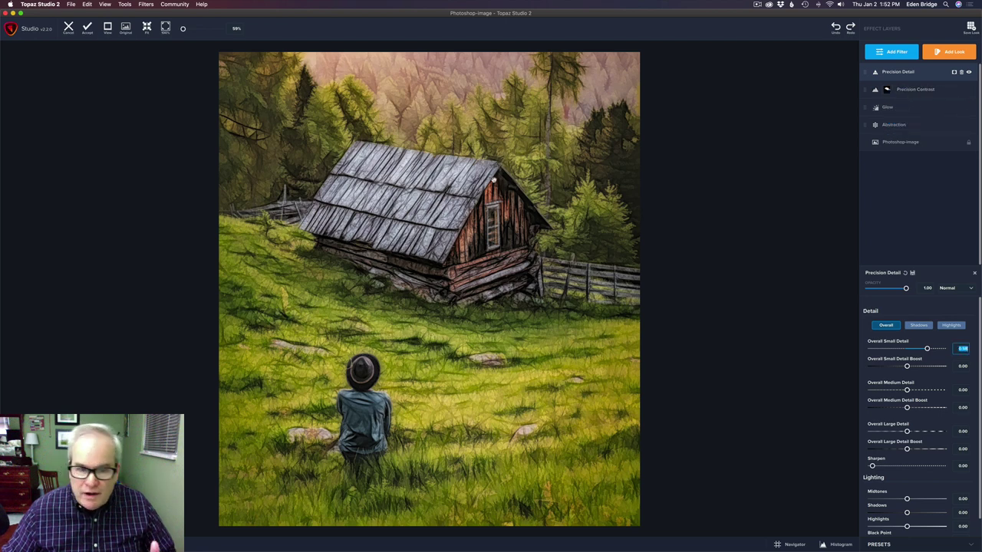
{"action": "left_click", "coordinate": [955, 73]}
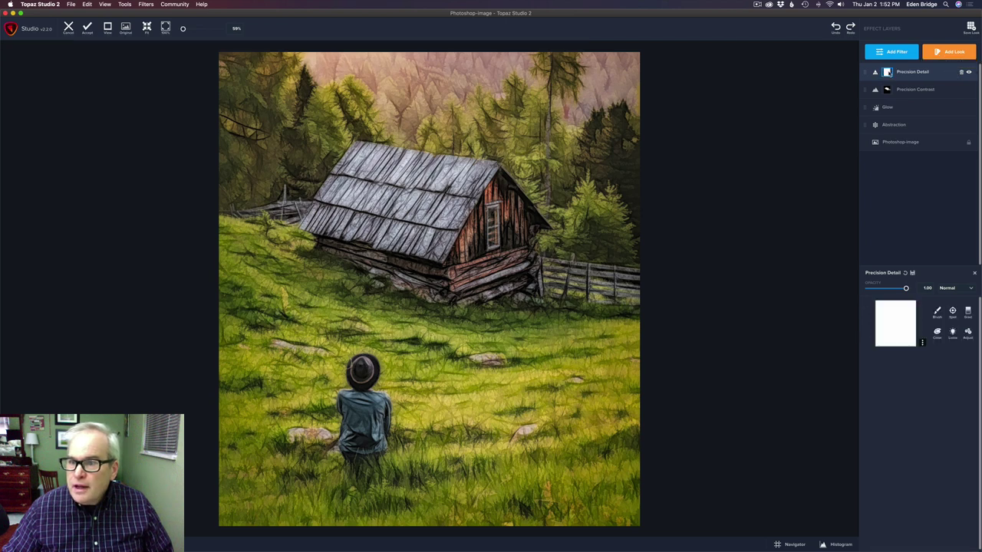
{"action": "right_click", "coordinate": [887, 72]}
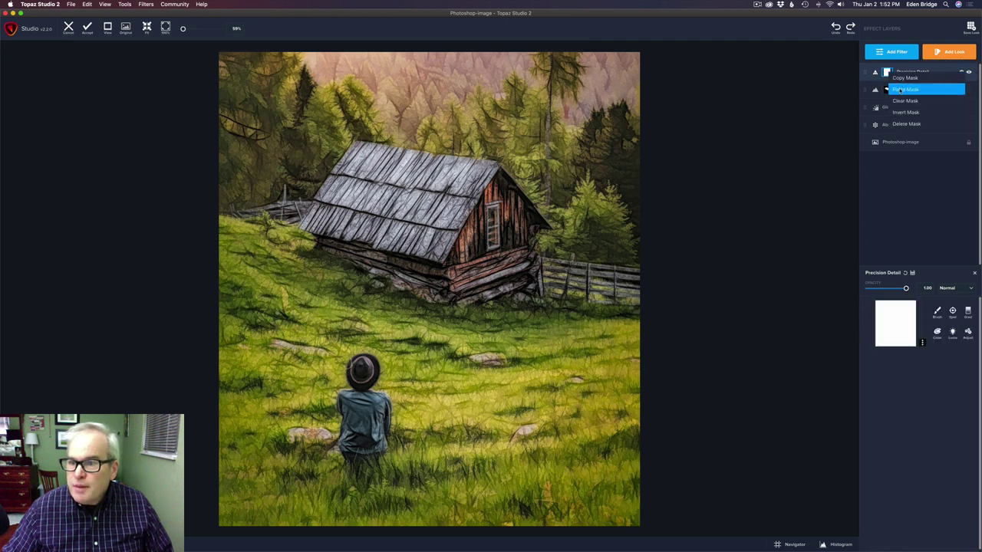
{"action": "left_click", "coordinate": [900, 90]}
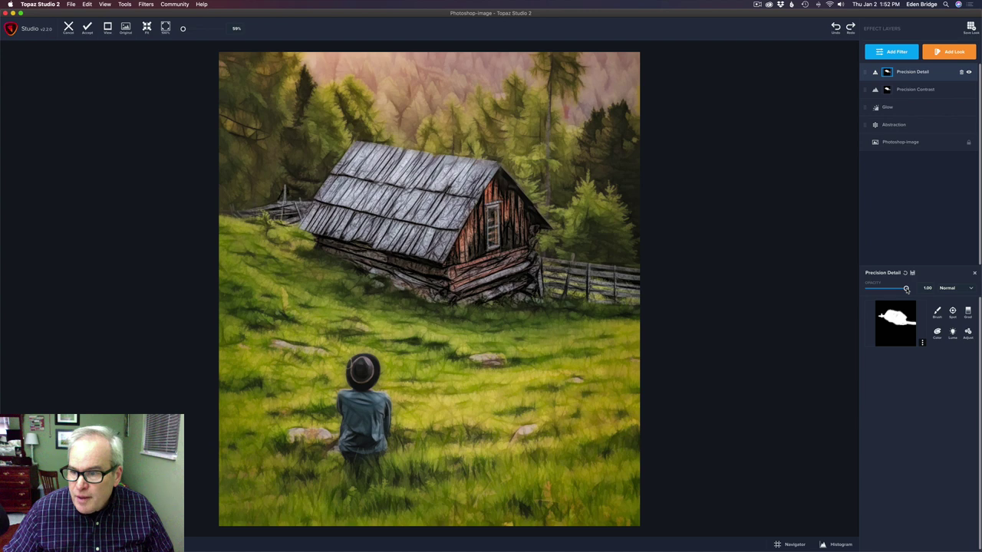
Reduce the opacity of the Precision Detail filter to 0.77
{"action": "left_click_drag", "start_coordinate": [906, 288], "coordinate": [876, 288]}
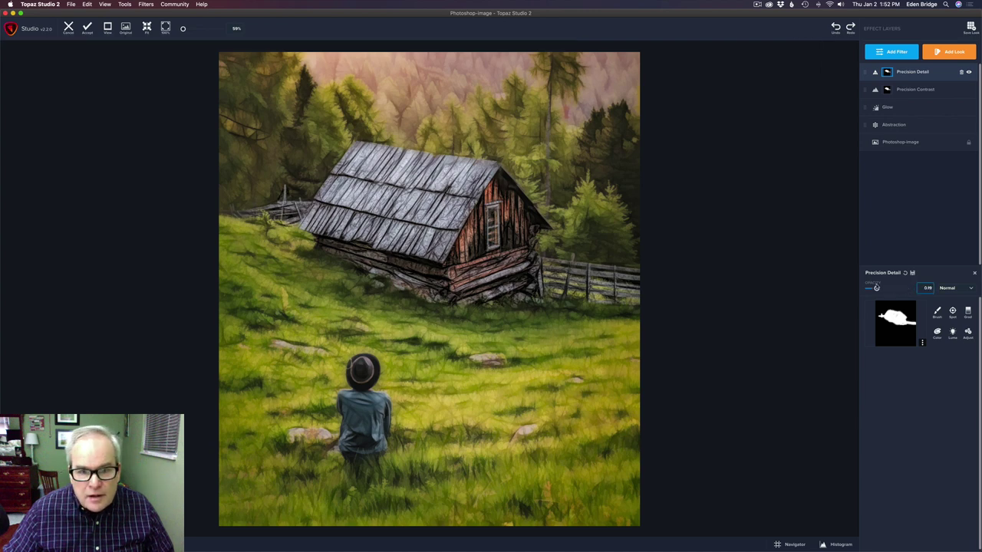
{"action": "left_click", "coordinate": [863, 287]}
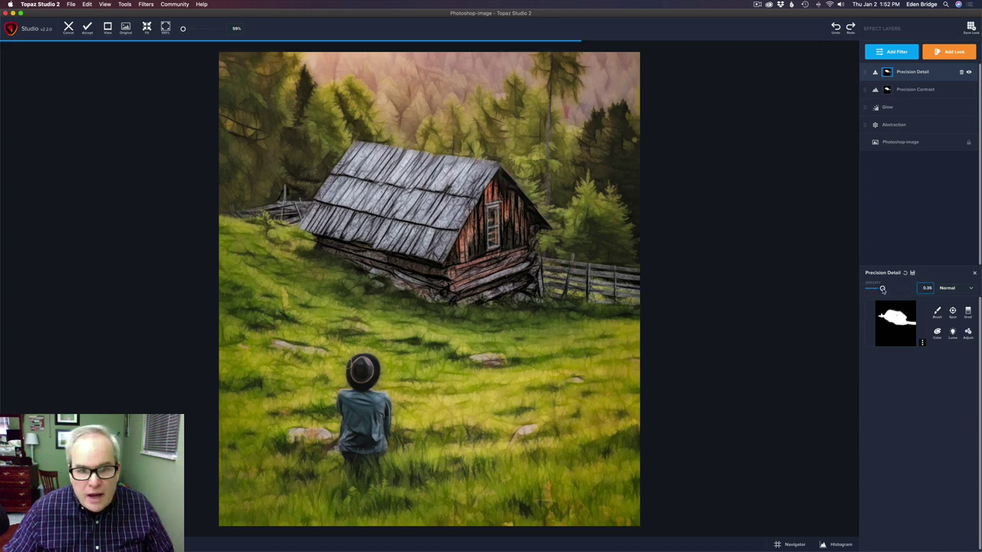
{"action": "left_click_drag", "start_coordinate": [882, 289], "coordinate": [898, 290]}
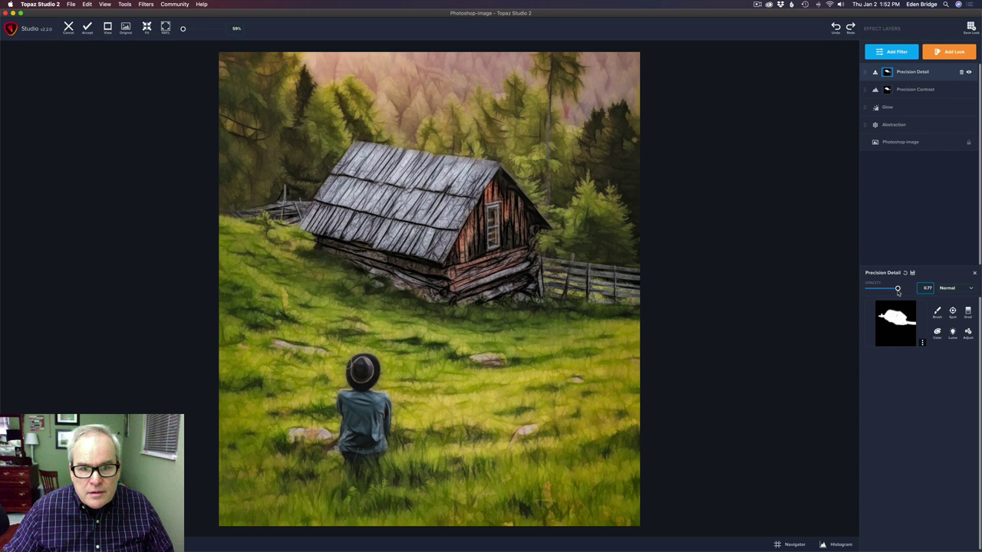
{"action": "left_click", "coordinate": [897, 290]}
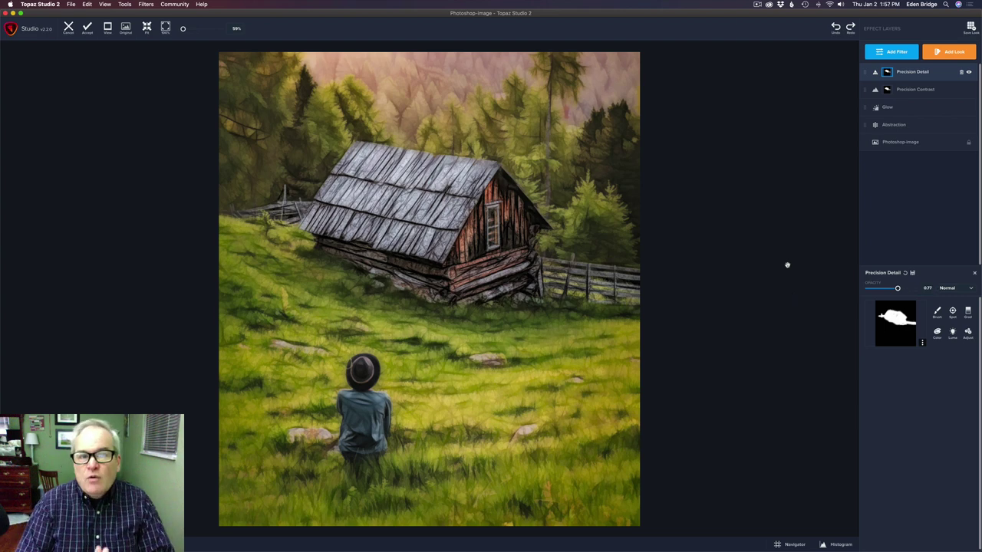
Add an Impression filter and set its texture background type to Original
{"action": "left_click", "coordinate": [897, 52]}
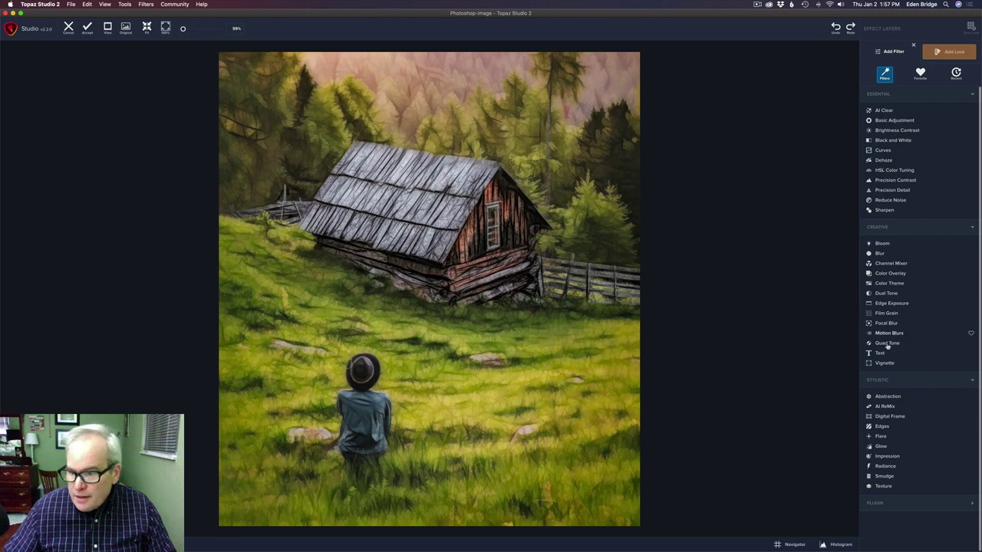
{"action": "left_click", "coordinate": [887, 455]}
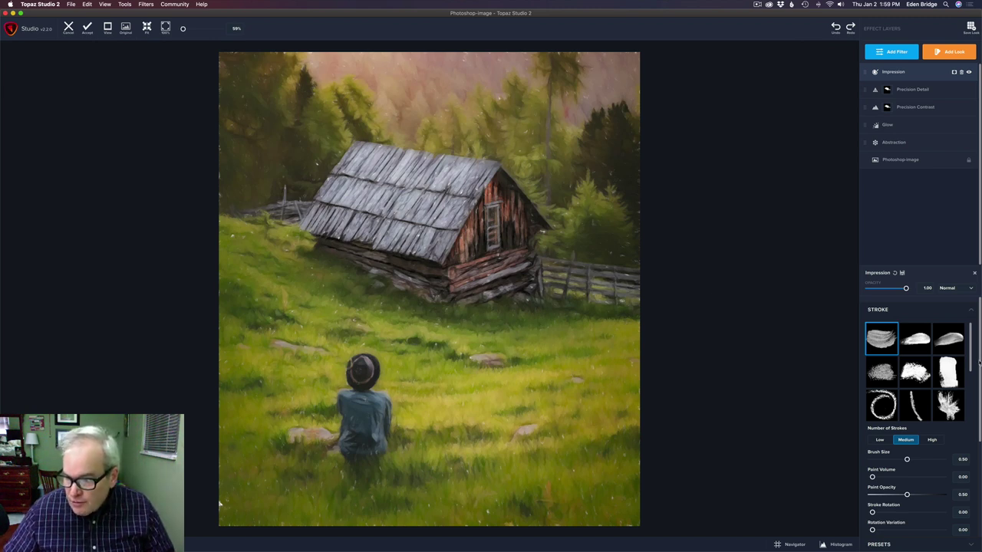
{"action": "scroll", "coordinate": [979, 363], "scroll_direction": "down", "scroll_amount": 5}
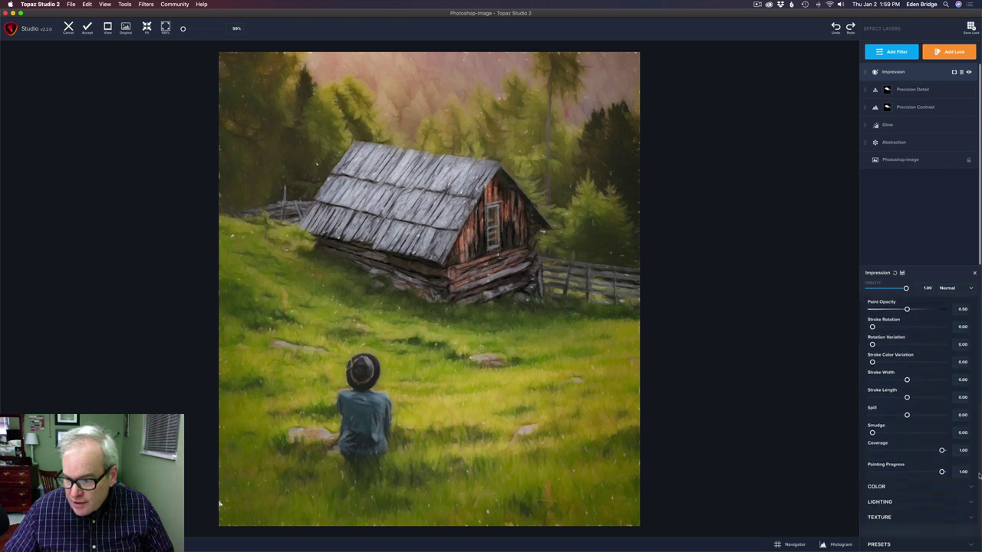
{"action": "left_click", "coordinate": [955, 513]}
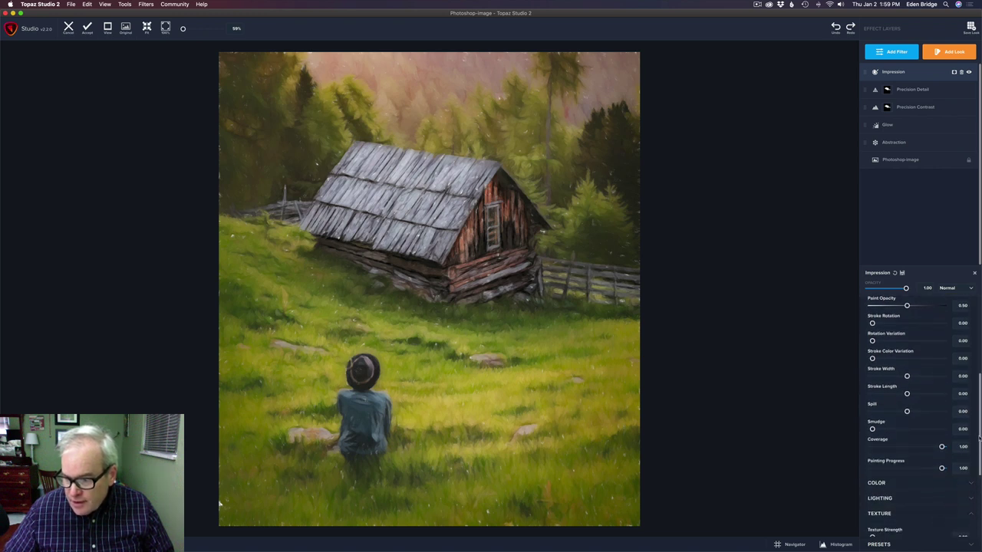
{"action": "scroll", "coordinate": [920, 460], "scroll_direction": "down", "scroll_amount": 5}
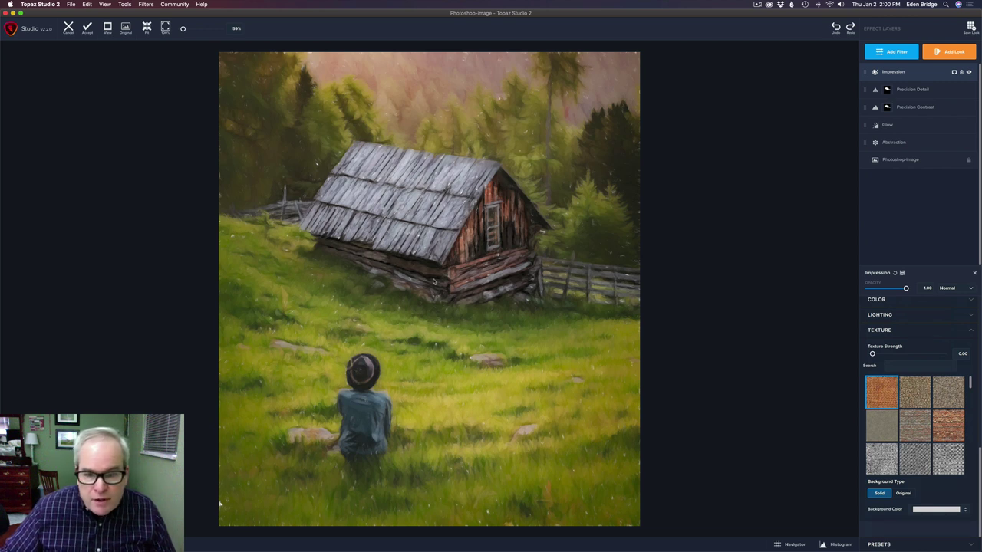
{"action": "left_click", "coordinate": [908, 495]}
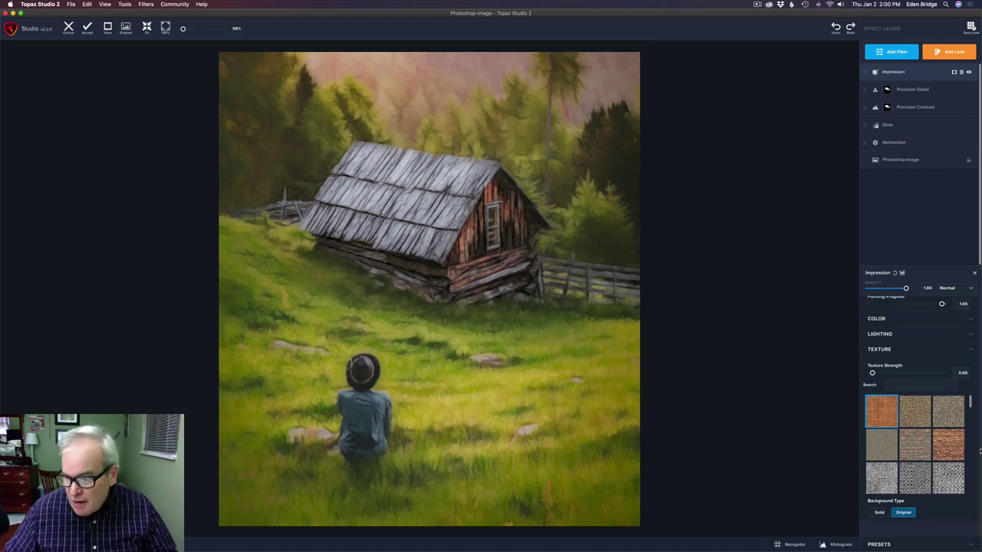
Try the second and third Impression brush strokes, and choose the thin curved stroke in the third row
{"action": "scroll", "coordinate": [974, 453], "scroll_direction": "up", "scroll_amount": 10}
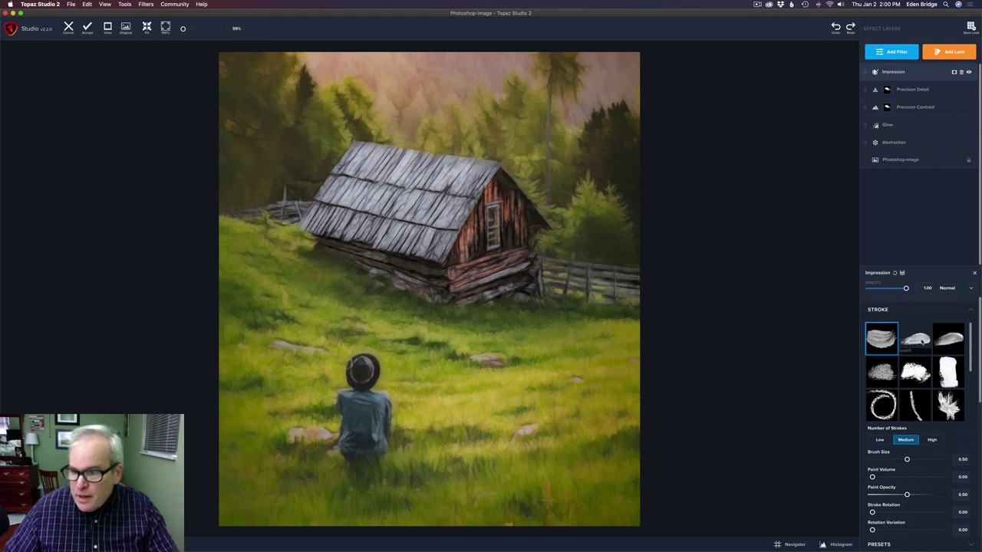
{"action": "left_click", "coordinate": [911, 339]}
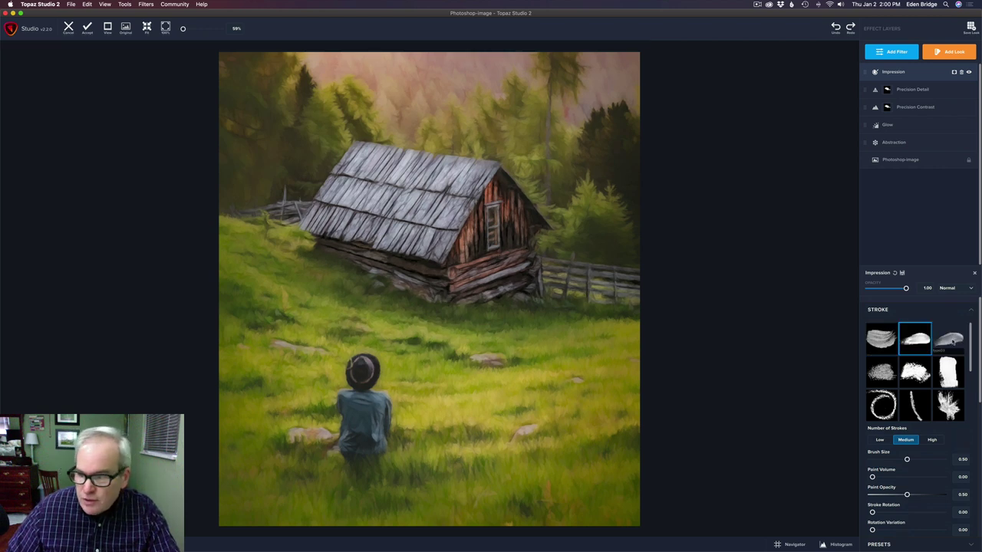
{"action": "left_click", "coordinate": [950, 340]}
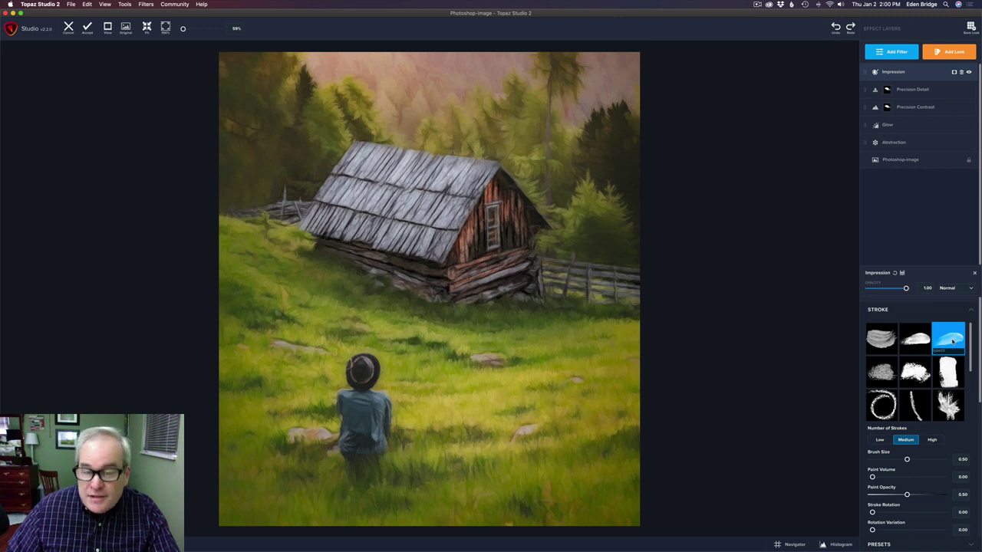
{"action": "left_click", "coordinate": [918, 403]}
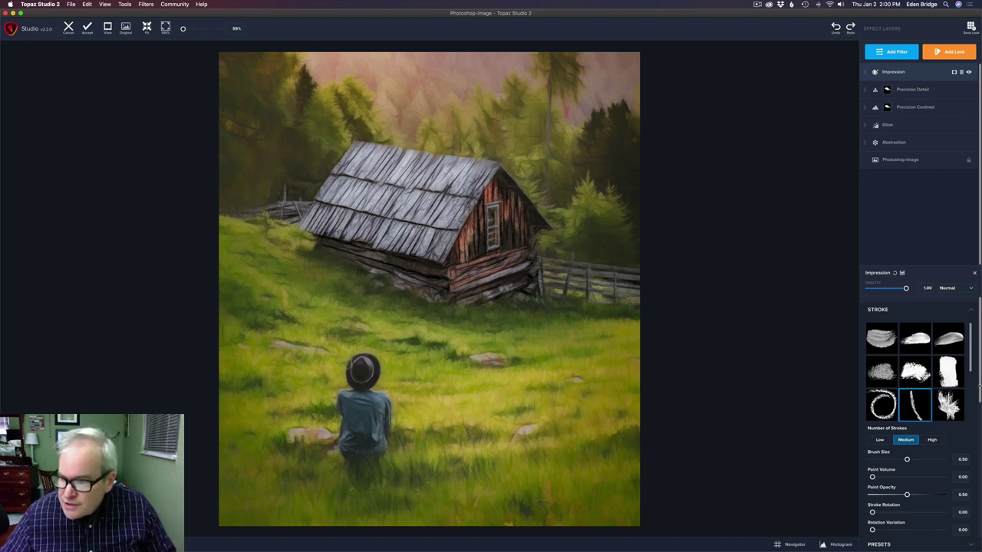
Compare Low, Medium and High for the Impression filter's number of strokes, and return to Medium
{"action": "scroll", "coordinate": [920, 376], "scroll_direction": "down", "scroll_amount": 3}
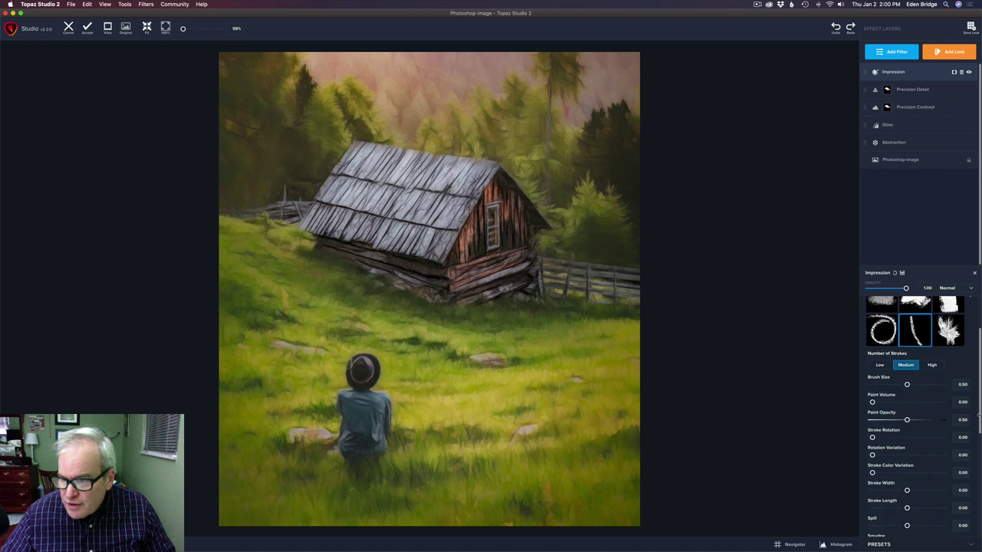
{"action": "left_click", "coordinate": [880, 365]}
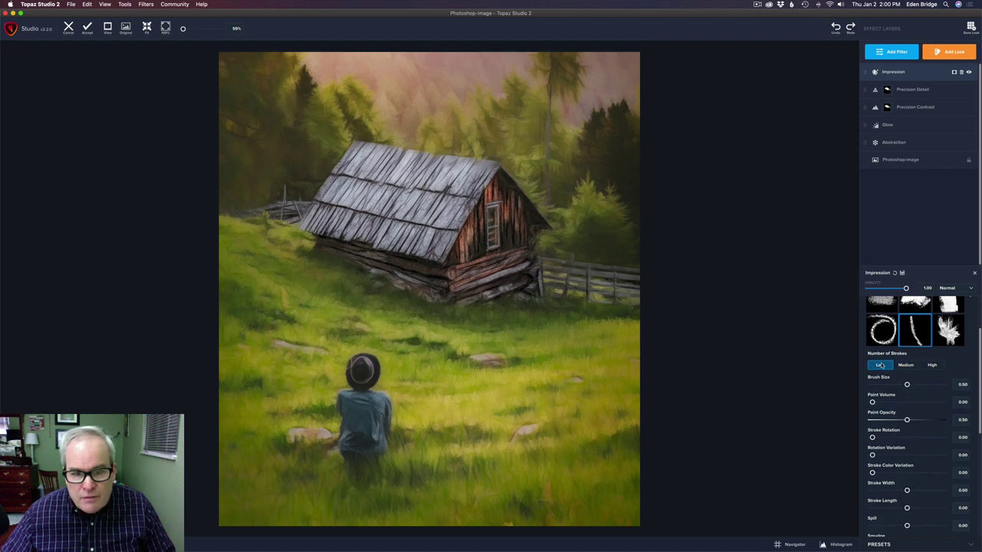
{"action": "left_click", "coordinate": [905, 365]}
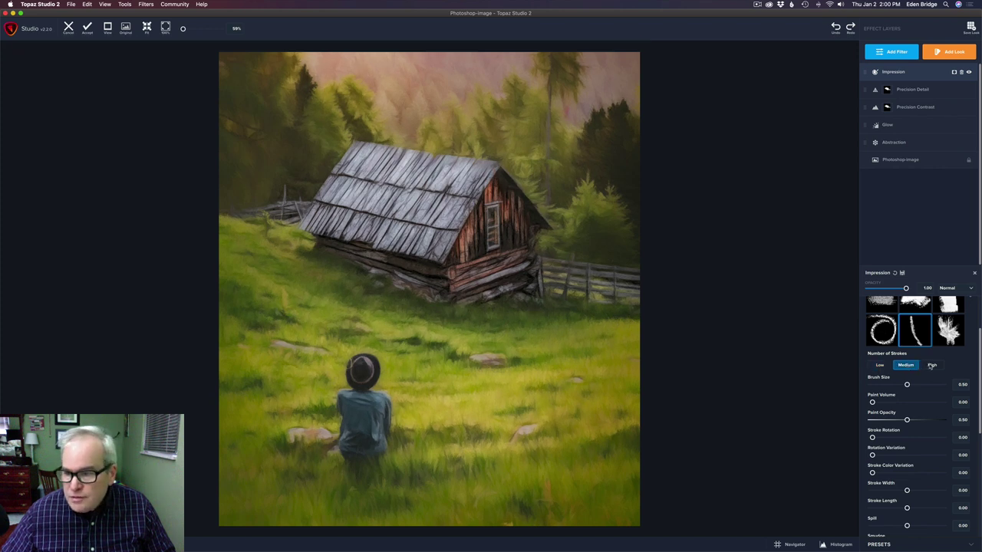
{"action": "left_click", "coordinate": [932, 365]}
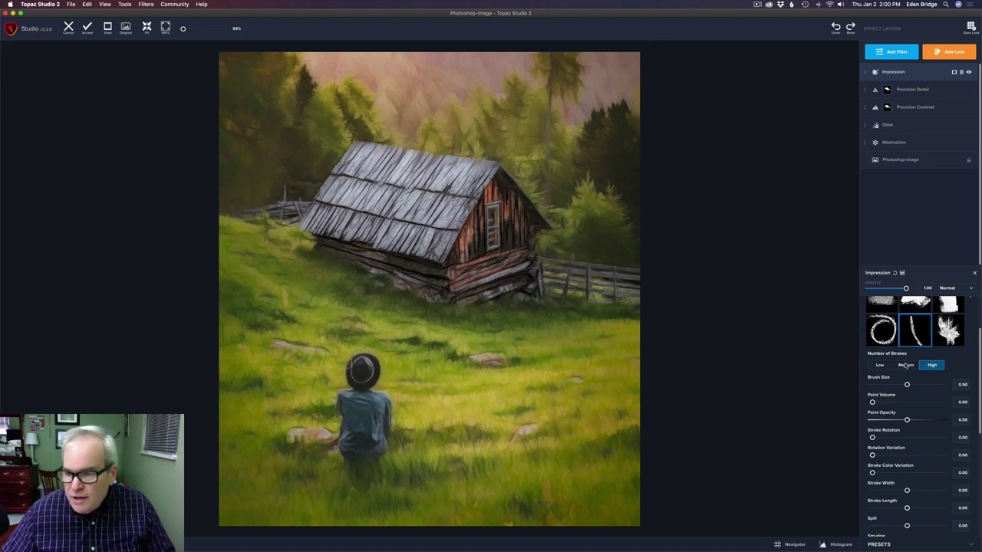
{"action": "left_click", "coordinate": [906, 365]}
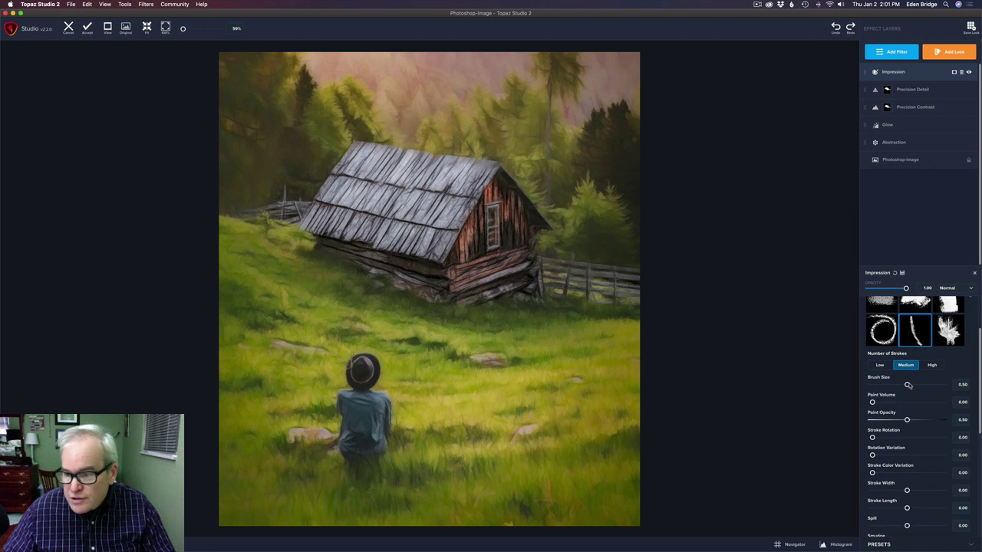
Set the Impression strokes to Brush Size 0.61, Paint Volume 0.08 and Paint Opacity 0.70
{"action": "mouse_move", "coordinate": [908, 385]}
{"action": "left_mouse_down"}
{"action": "mouse_move", "coordinate": [925, 385]}
{"action": "mouse_move", "coordinate": [915, 385]}
{"action": "left_mouse_up"}
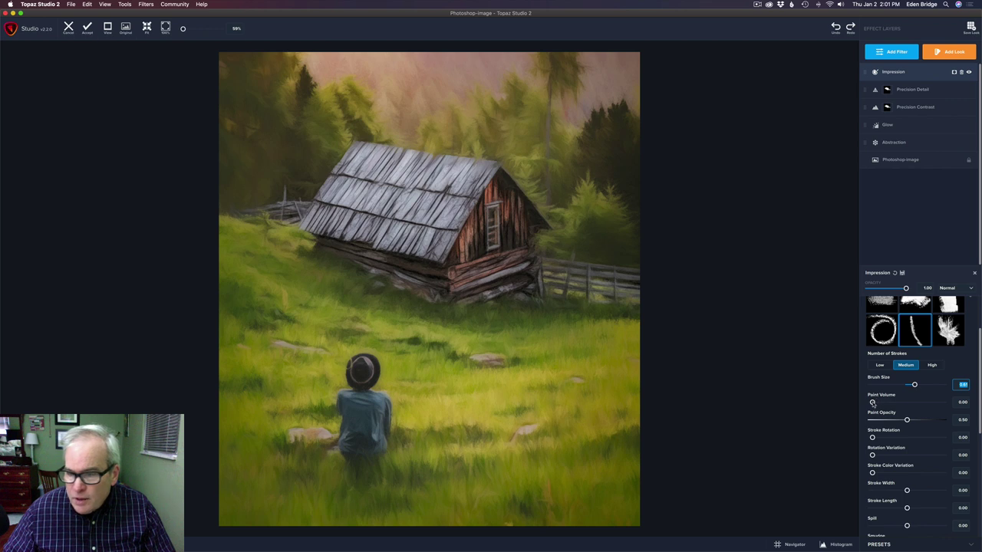
{"action": "mouse_move", "coordinate": [872, 403]}
{"action": "left_mouse_down"}
{"action": "mouse_move", "coordinate": [918, 404]}
{"action": "mouse_move", "coordinate": [861, 405]}
{"action": "mouse_move", "coordinate": [878, 403]}
{"action": "left_mouse_up"}
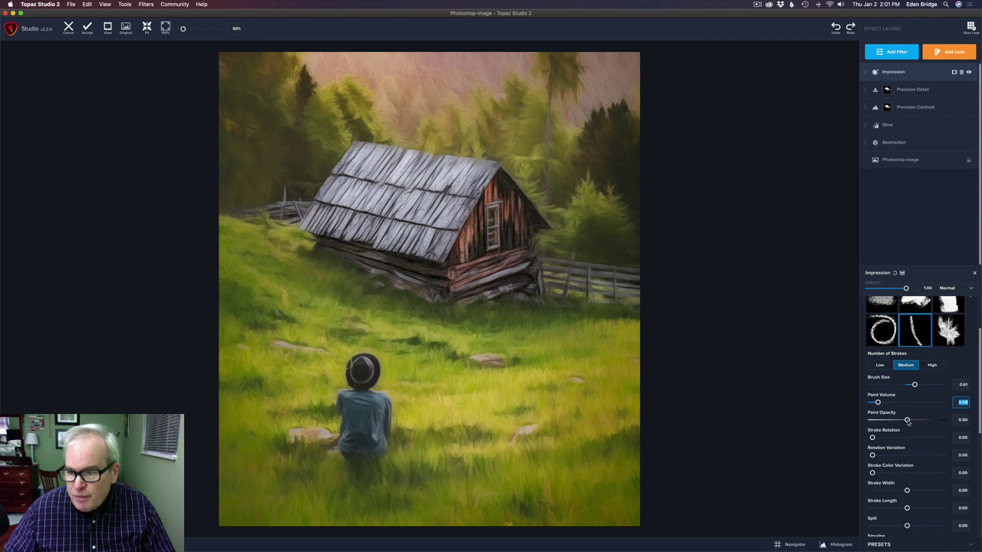
{"action": "mouse_move", "coordinate": [907, 421]}
{"action": "left_mouse_down"}
{"action": "mouse_move", "coordinate": [937, 421]}
{"action": "mouse_move", "coordinate": [921, 421]}
{"action": "left_mouse_up"}
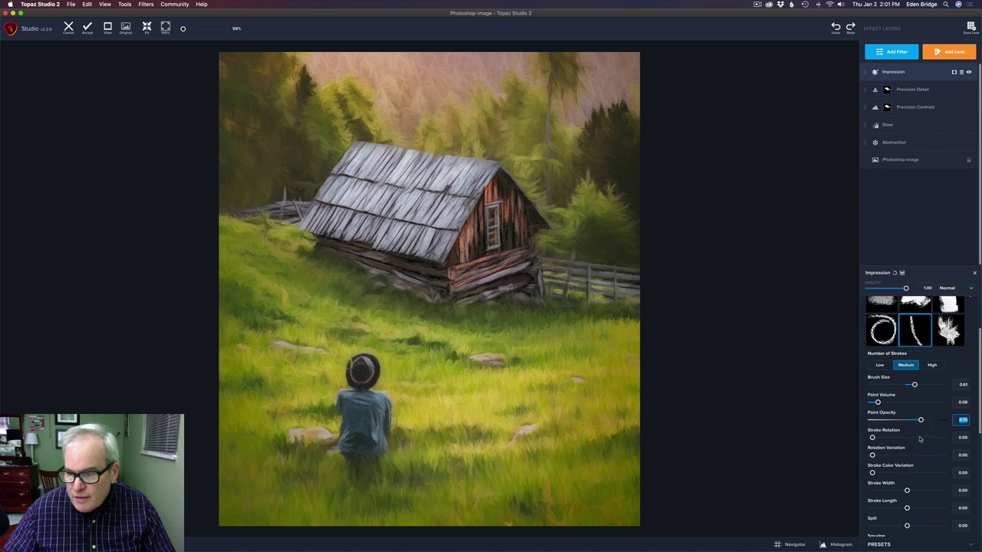
{"action": "left_click_drag", "start_coordinate": [979, 406], "coordinate": [979, 431]}
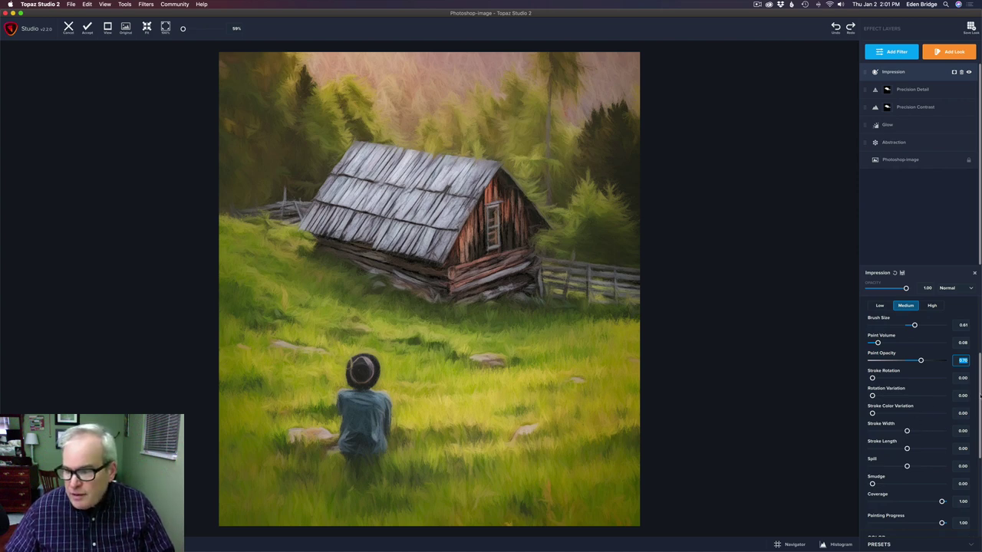
{"action": "left_click_drag", "start_coordinate": [980, 396], "coordinate": [980, 374]}
{"action": "scroll", "coordinate": [979, 374], "scroll_direction": "up", "scroll_amount": 3}
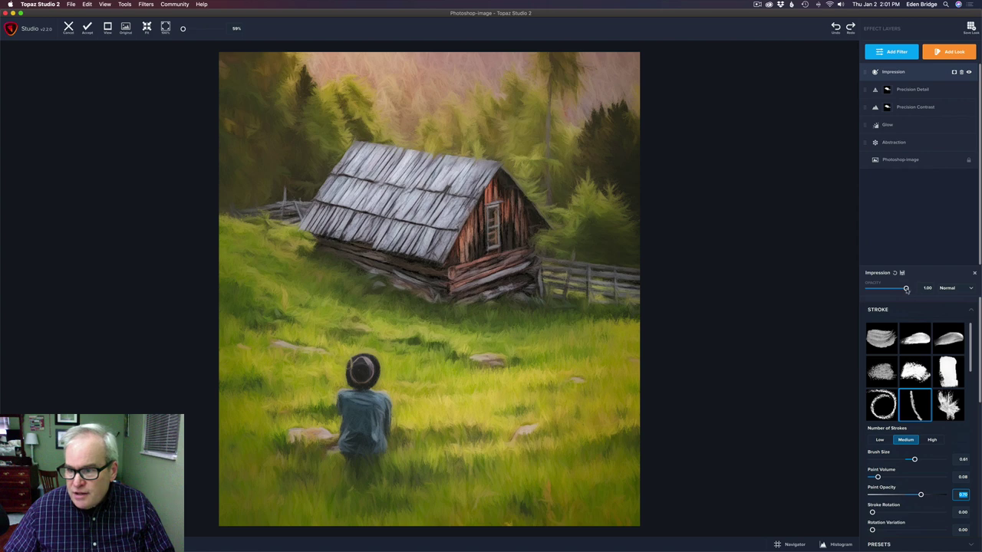
Lower the Impression filter's opacity to about 0.9
{"action": "left_click_drag", "start_coordinate": [905, 290], "coordinate": [898, 289]}
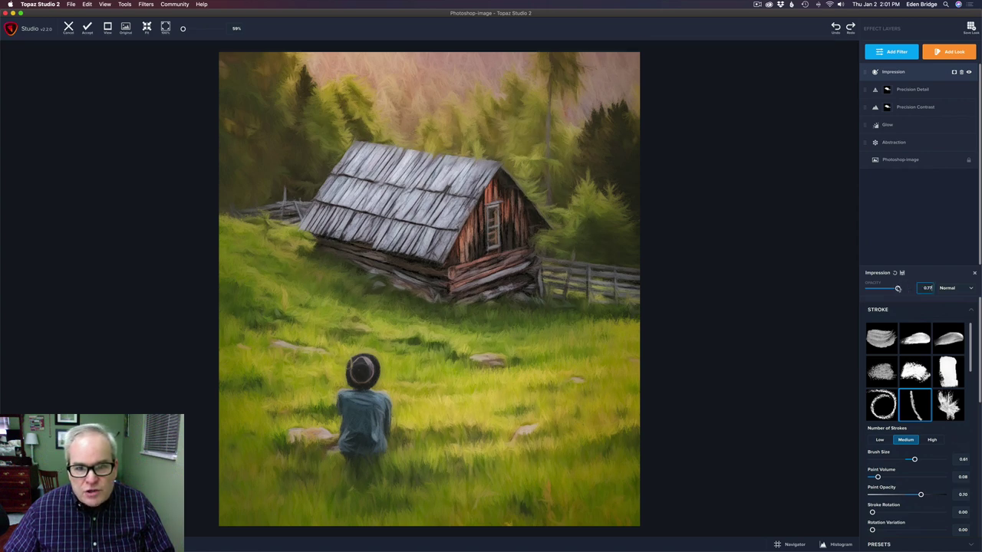
{"action": "mouse_move", "coordinate": [896, 288]}
{"action": "left_mouse_down"}
{"action": "mouse_move", "coordinate": [888, 289]}
{"action": "mouse_move", "coordinate": [896, 289]}
{"action": "left_mouse_up"}
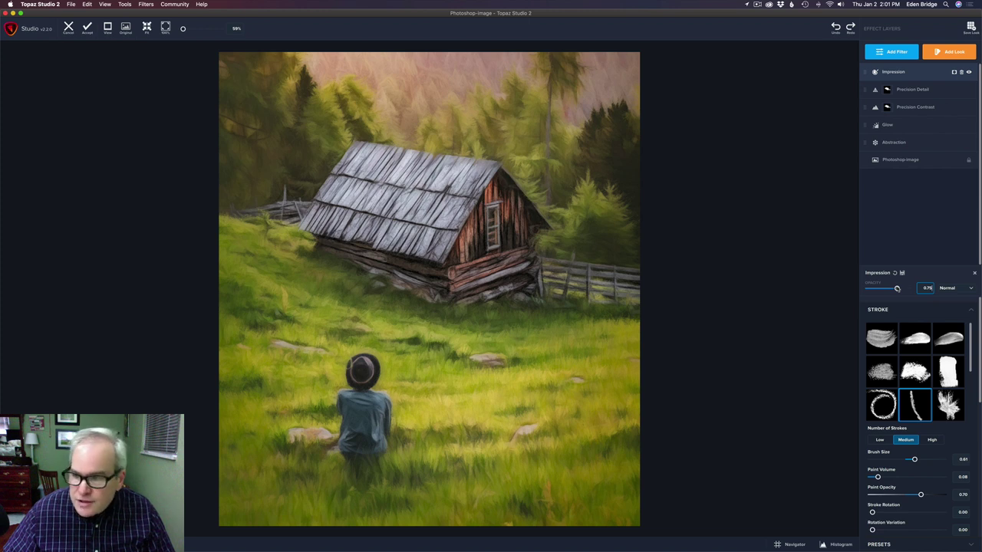
{"action": "left_click_drag", "start_coordinate": [896, 288], "coordinate": [902, 288]}
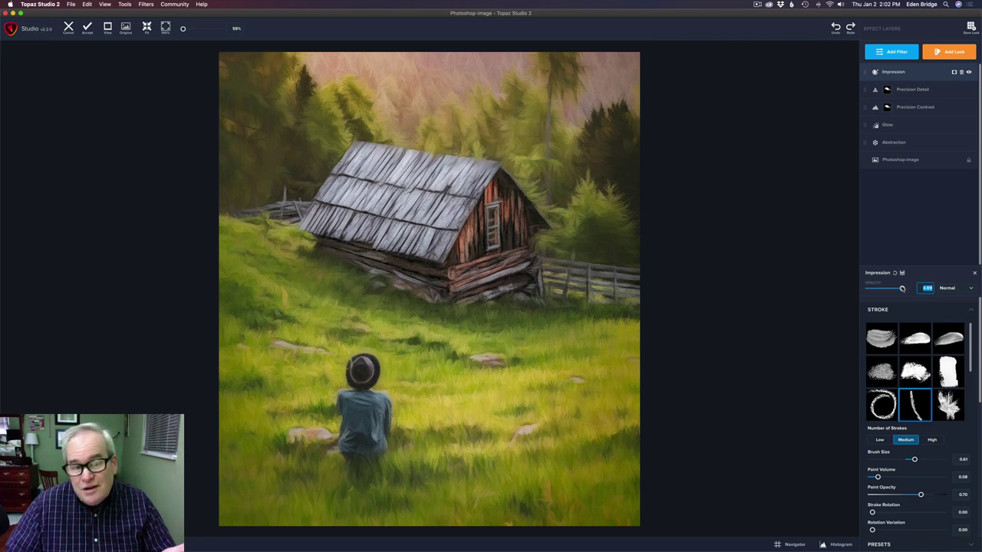
Add a second Precision Contrast filter above Impression and set its Micro contrast to 0.27
{"action": "left_click", "coordinate": [896, 53]}
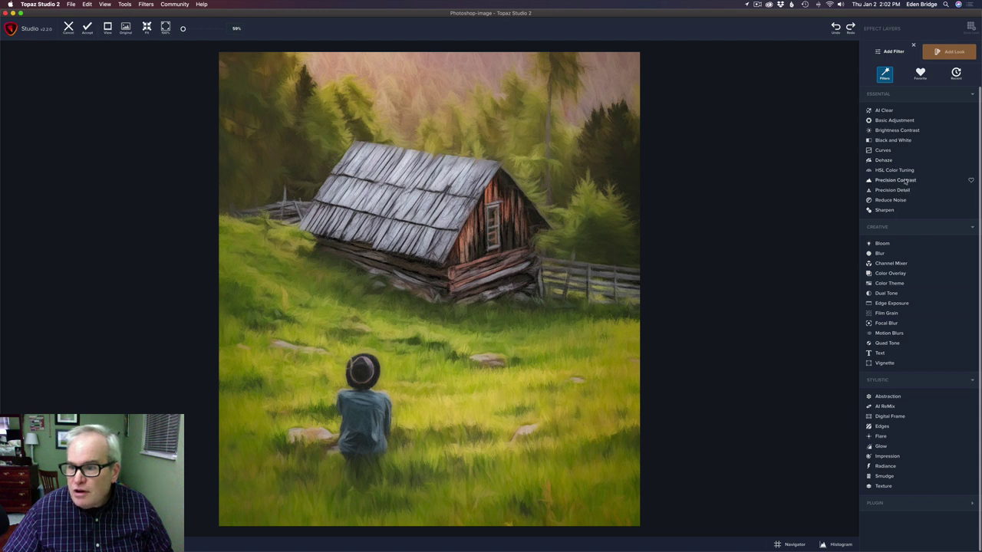
{"action": "left_click", "coordinate": [894, 181]}
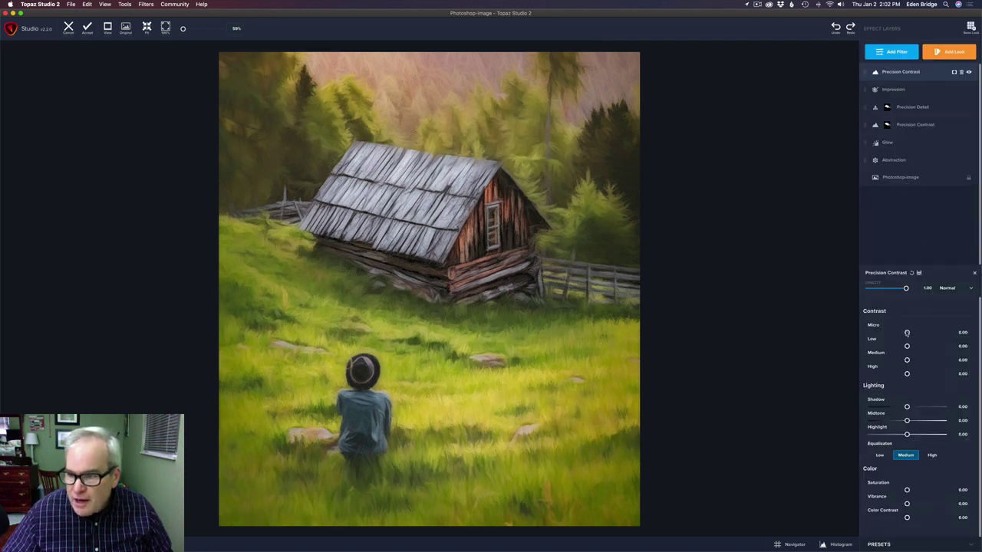
{"action": "mouse_move", "coordinate": [906, 333]}
{"action": "left_mouse_down"}
{"action": "mouse_move", "coordinate": [925, 336]}
{"action": "mouse_move", "coordinate": [916, 336]}
{"action": "left_mouse_up"}
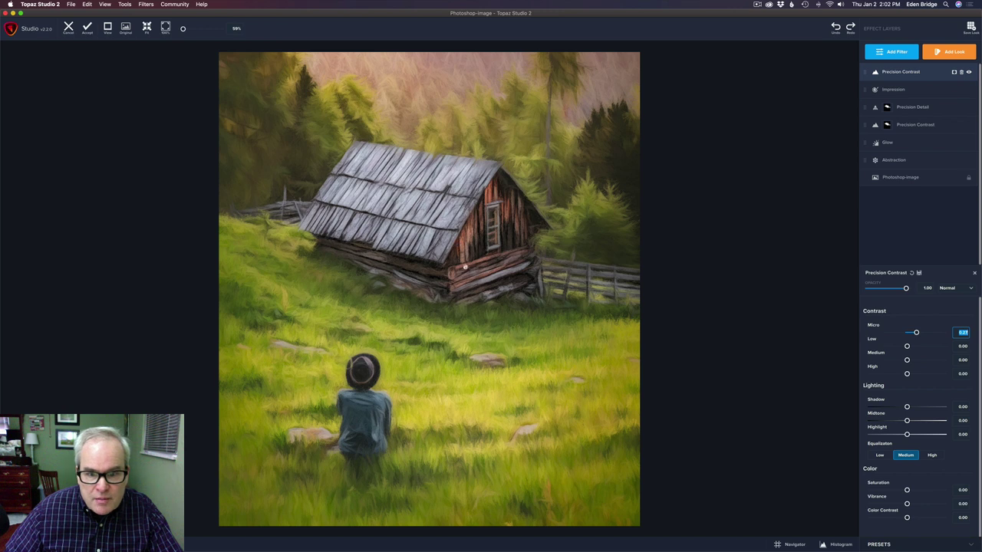
Add a Curves filter and shape a gentle S-curve on the combined RGB channel, raising the highlights and lowering the shadows
{"action": "left_click", "coordinate": [894, 51]}
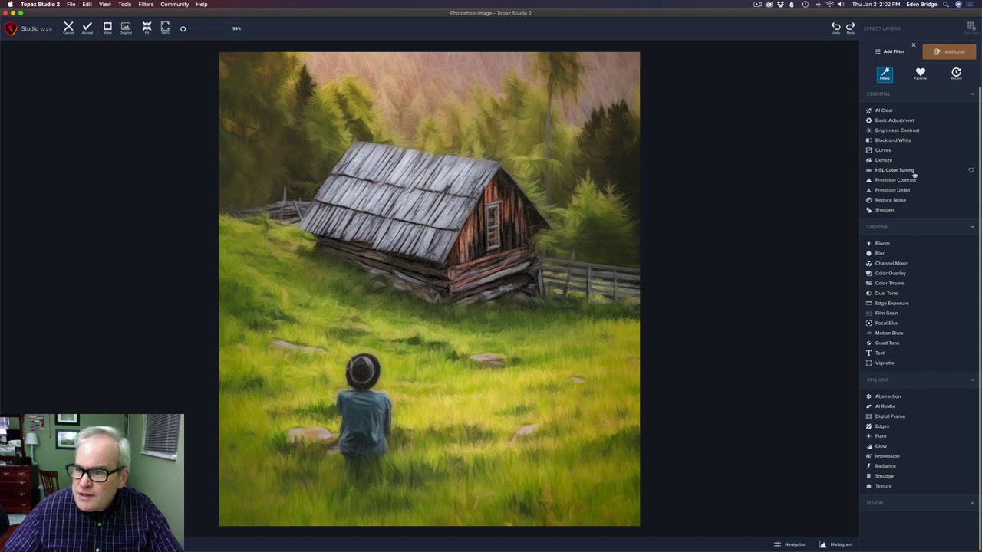
{"action": "left_click", "coordinate": [883, 150]}
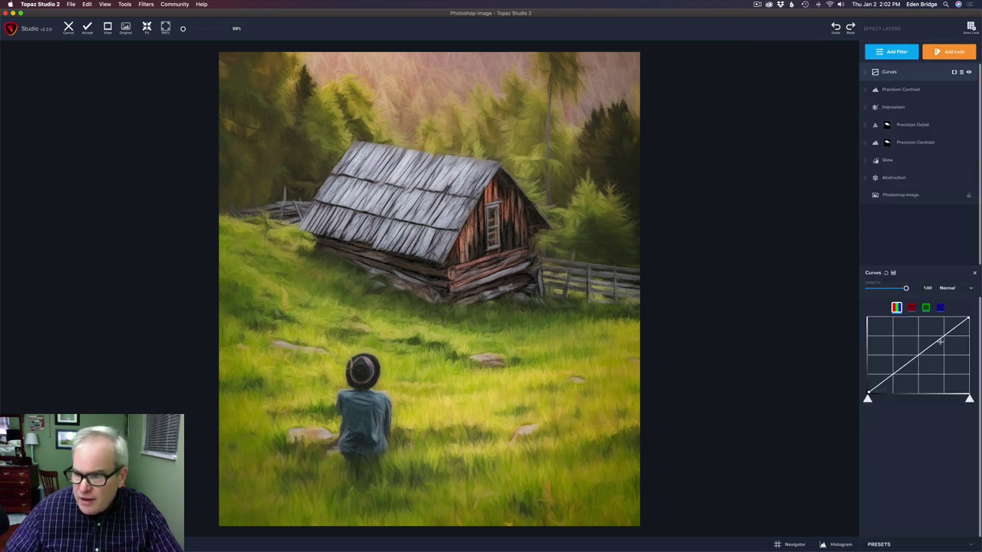
{"action": "left_click_drag", "start_coordinate": [940, 342], "coordinate": [937, 338]}
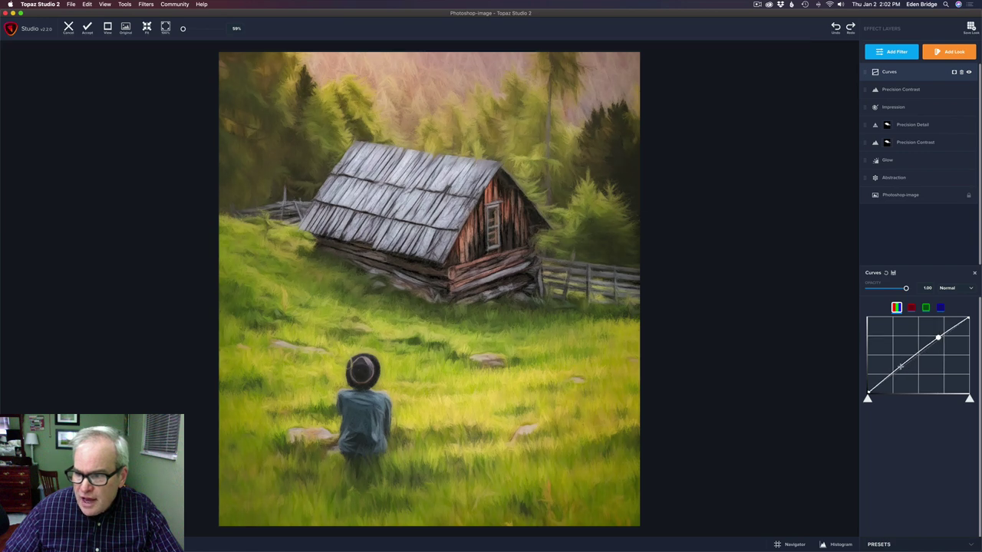
{"action": "left_click_drag", "start_coordinate": [900, 367], "coordinate": [902, 370]}
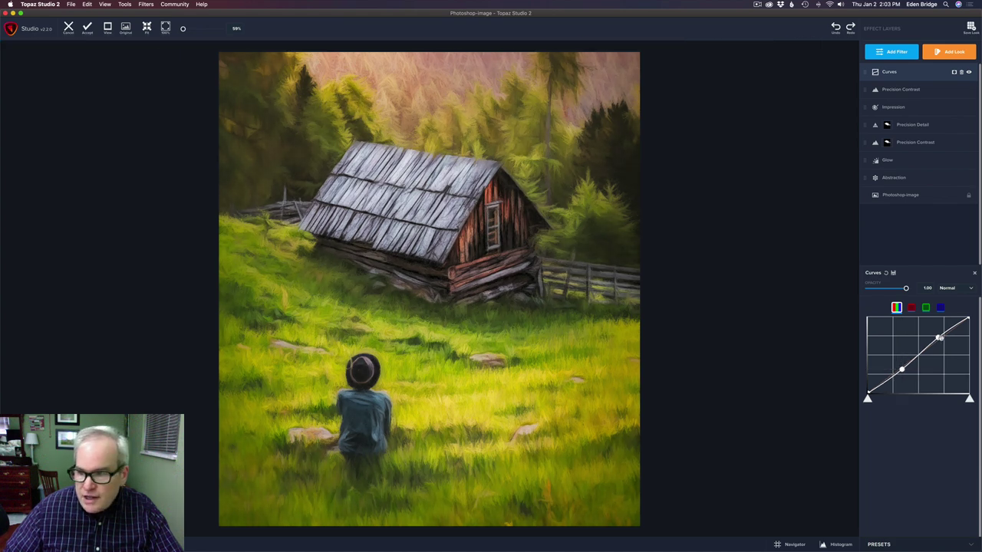
{"action": "left_click_drag", "start_coordinate": [937, 338], "coordinate": [937, 338]}
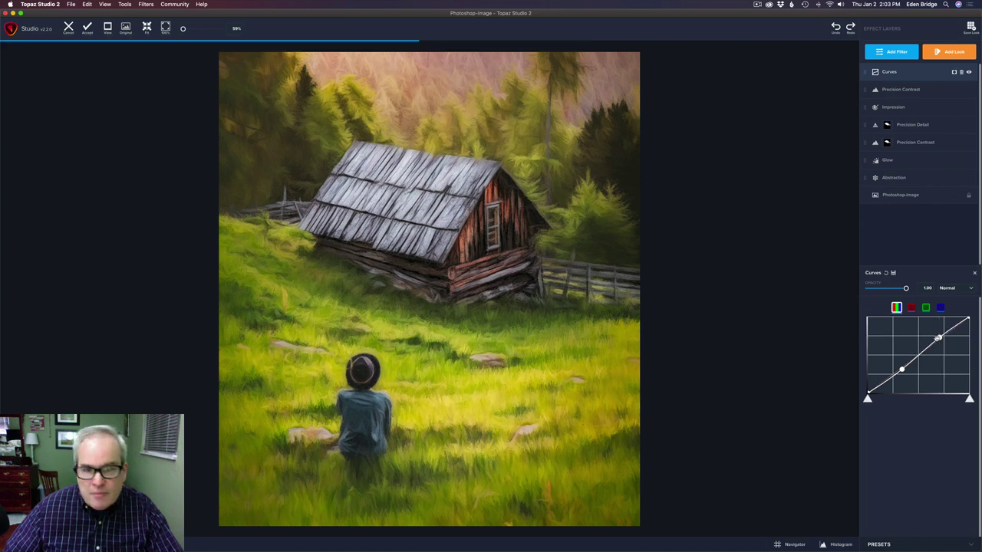
Toggle the Curves filter's visibility to compare the image with and without it
{"action": "left_click", "coordinate": [969, 72]}
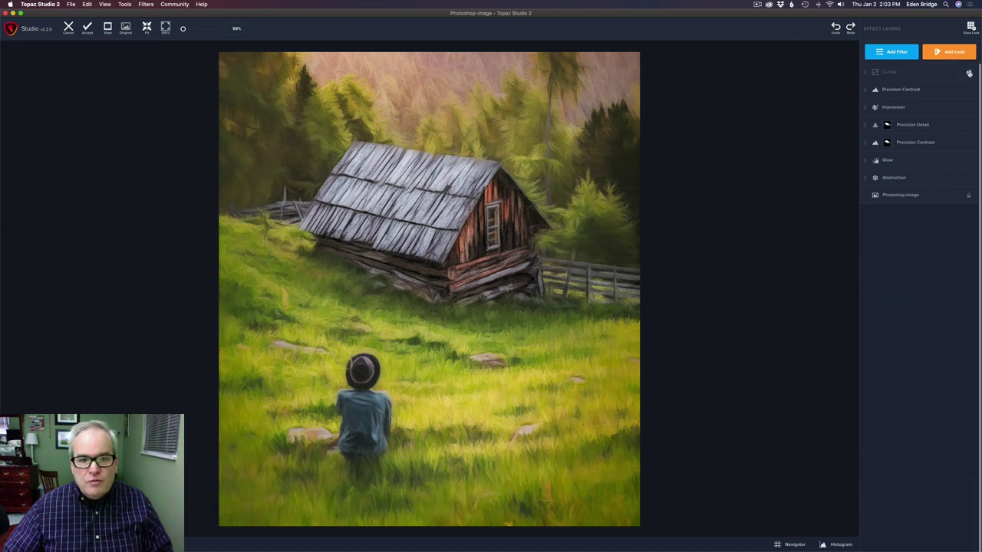
{"action": "left_click", "coordinate": [969, 72]}
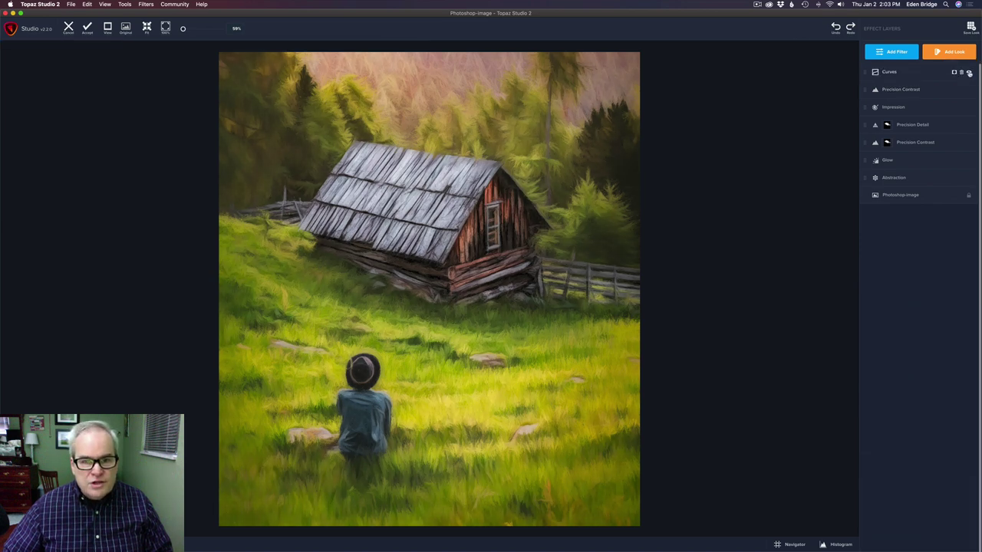
{"action": "left_click", "coordinate": [969, 72]}
{"action": "left_click", "coordinate": [968, 73]}
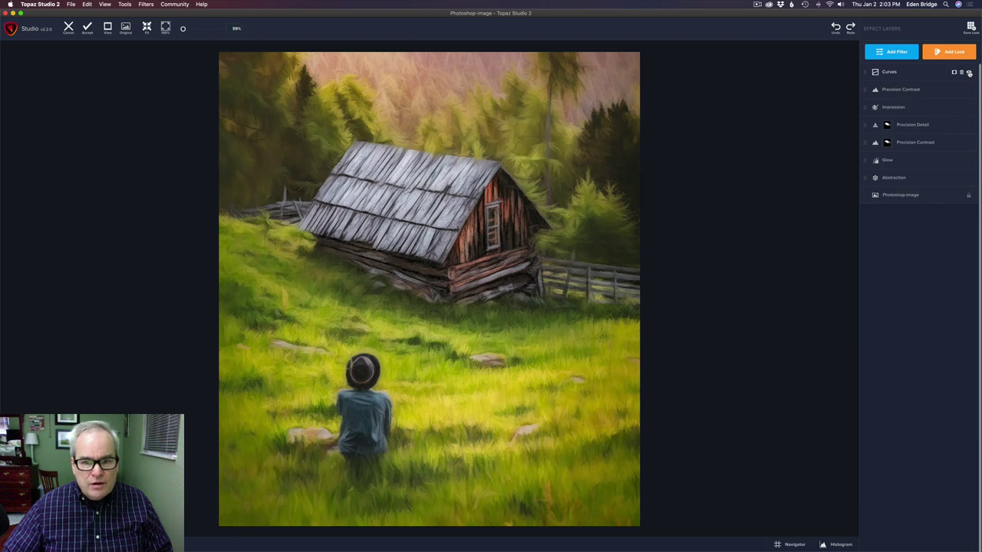
Set the Curves filter's opacity to 0.84 and accept the filter stack, returning to Photoshop
{"action": "left_click", "coordinate": [923, 72]}
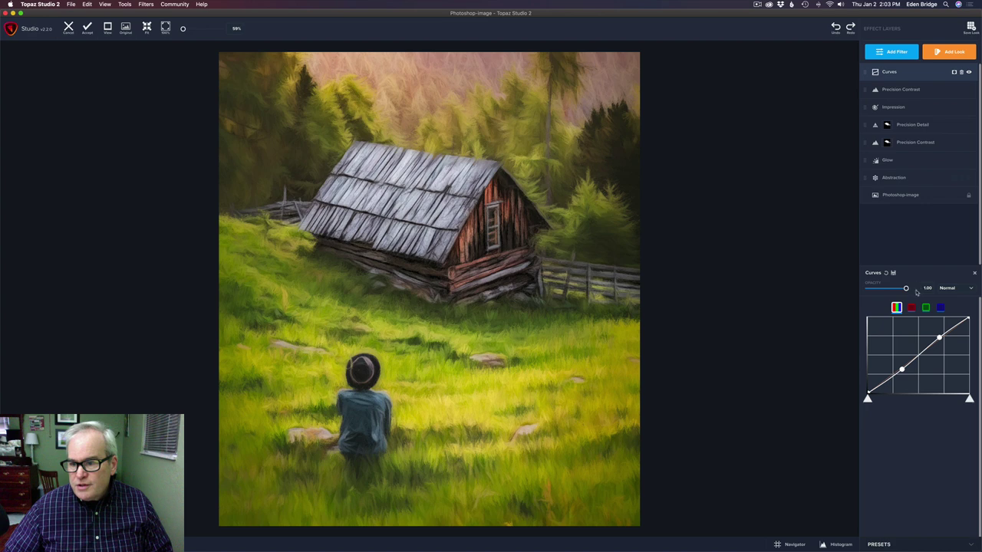
{"action": "mouse_move", "coordinate": [906, 289]}
{"action": "left_mouse_down"}
{"action": "mouse_move", "coordinate": [869, 289]}
{"action": "mouse_move", "coordinate": [900, 292]}
{"action": "left_mouse_up"}
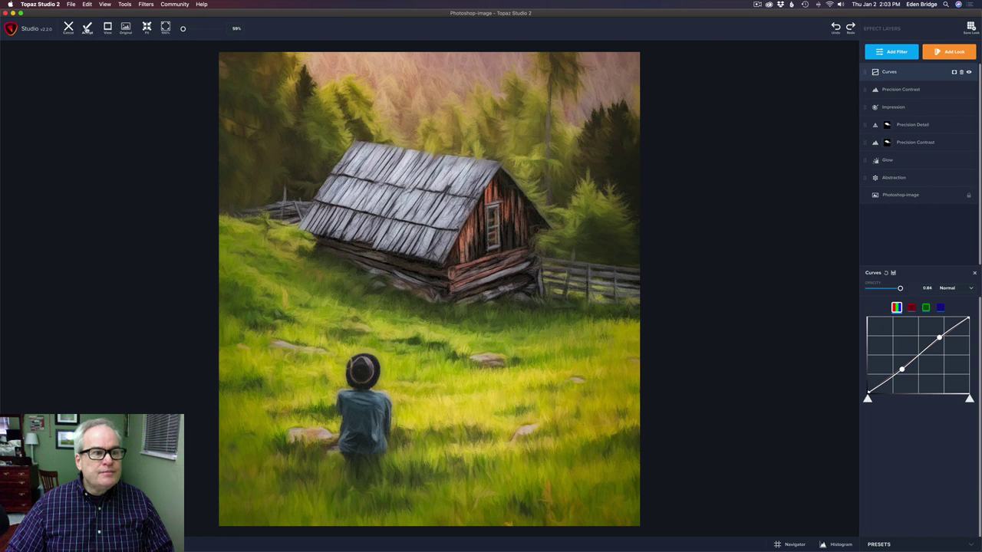
{"action": "left_click", "coordinate": [87, 27]}
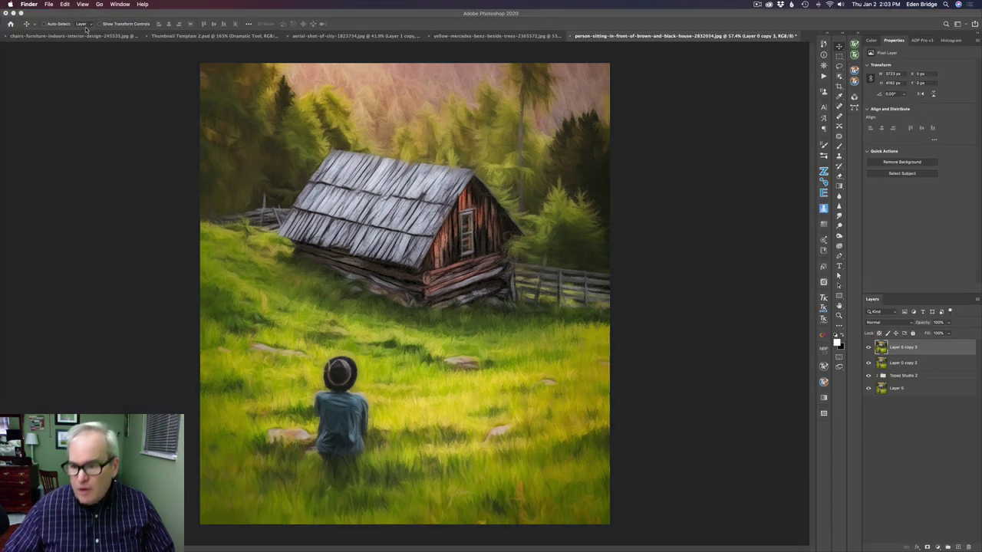
Toggle the visibility of Layer 0 copy 3 to compare the image before and after the filters
{"action": "left_click", "coordinate": [869, 349]}
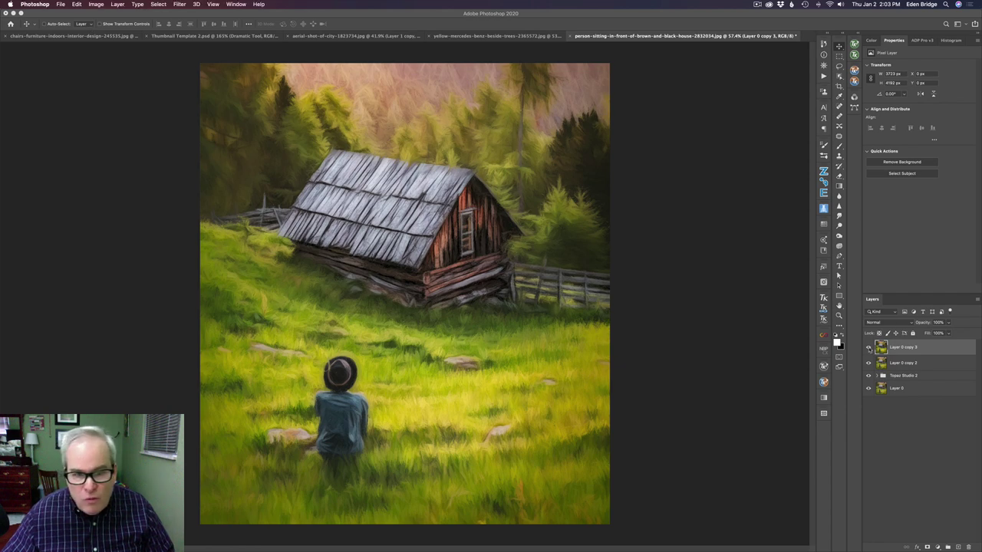
{"action": "left_click", "coordinate": [869, 349]}
{"action": "left_click", "coordinate": [869, 349]}
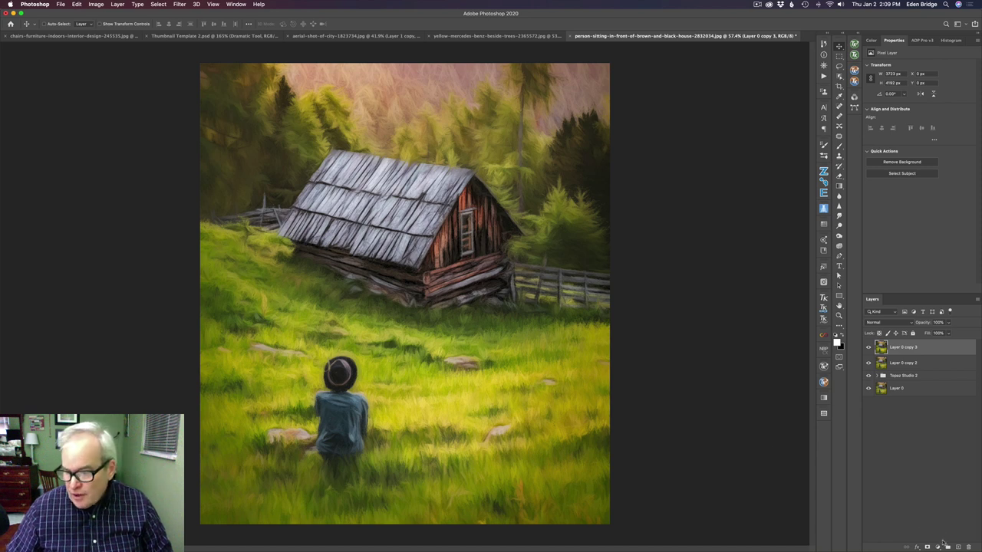
Add a Selective Color adjustment layer and set its Yellows to Cyan -35, Magenta +7 and Yellow -18
{"action": "left_click", "coordinate": [938, 547]}
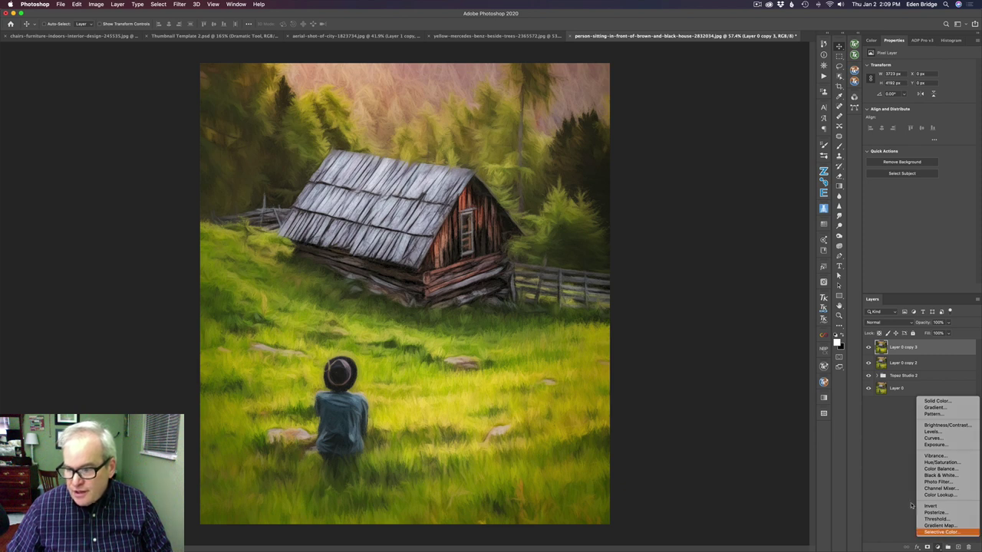
{"action": "left_click", "coordinate": [941, 532]}
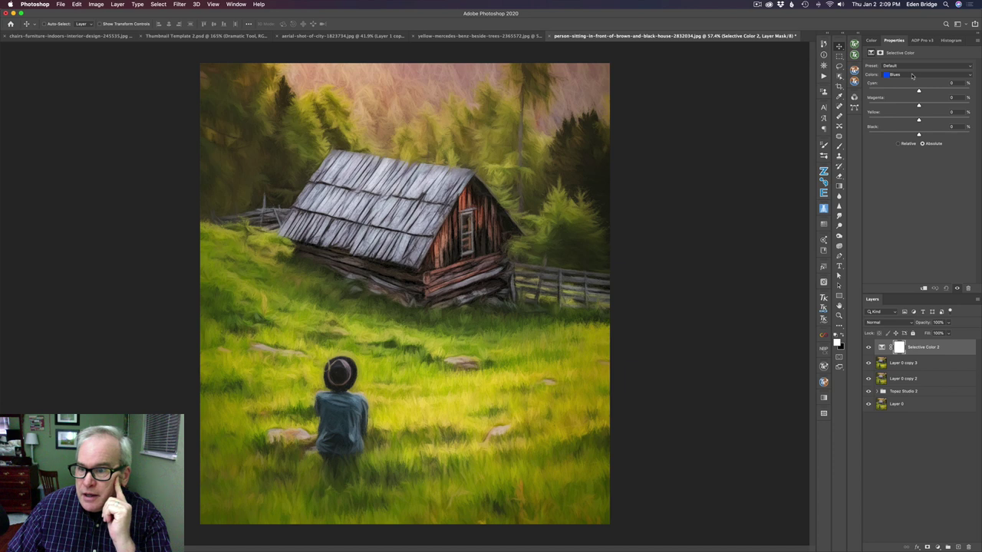
{"action": "left_click", "coordinate": [912, 76]}
{"action": "left_click", "coordinate": [903, 58]}
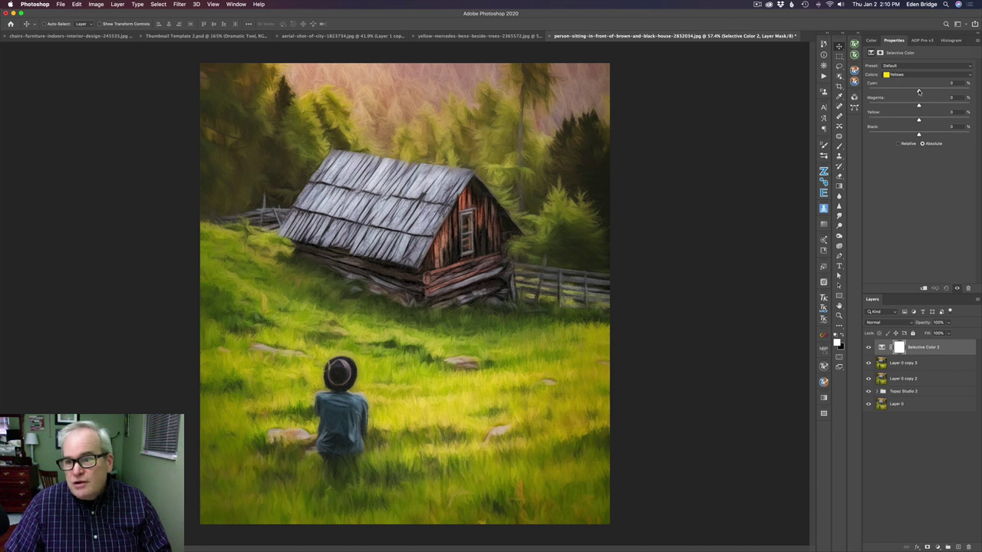
{"action": "mouse_move", "coordinate": [918, 92]}
{"action": "left_mouse_down"}
{"action": "mouse_move", "coordinate": [941, 93]}
{"action": "mouse_move", "coordinate": [906, 92]}
{"action": "mouse_move", "coordinate": [931, 106]}
{"action": "mouse_move", "coordinate": [922, 107]}
{"action": "left_mouse_up"}
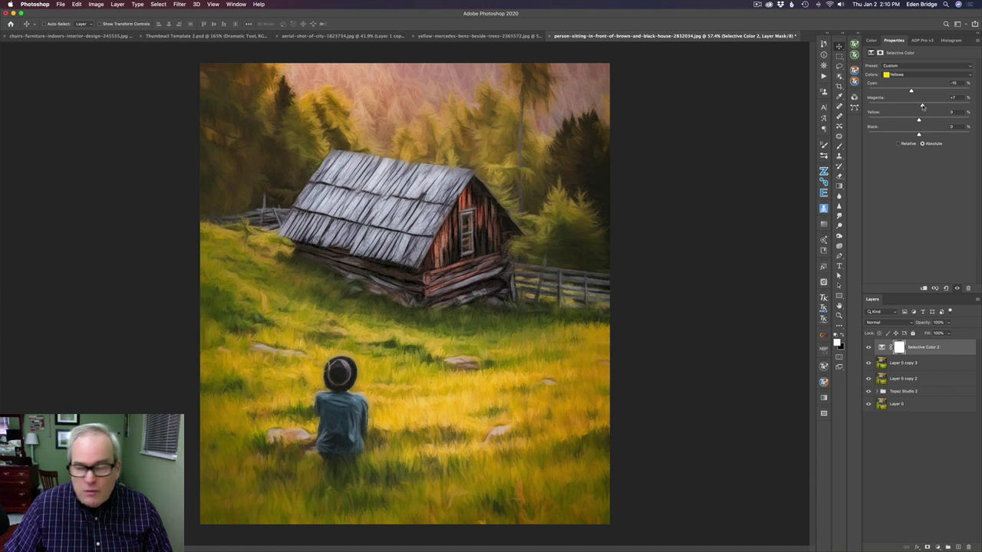
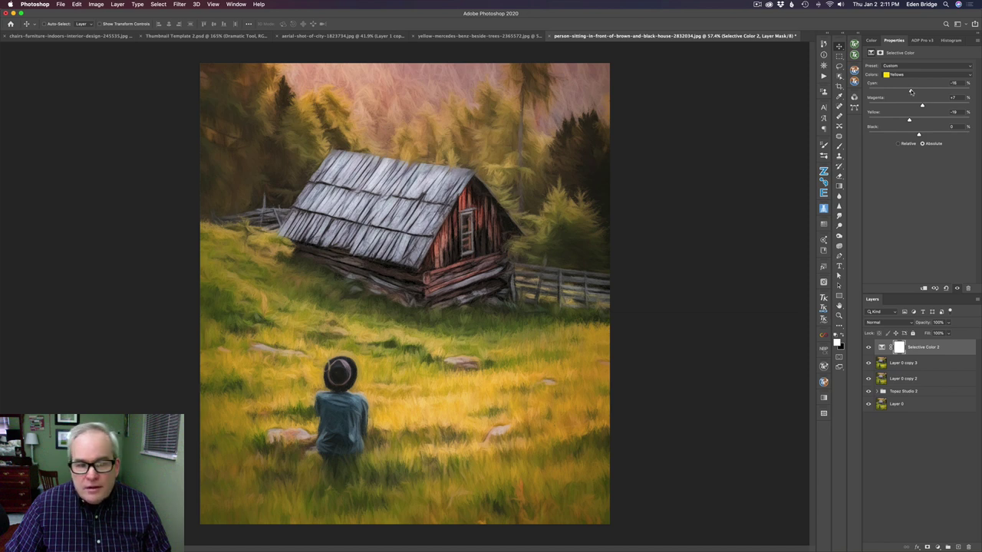
{"action": "mouse_move", "coordinate": [911, 92]}
{"action": "left_mouse_down"}
{"action": "mouse_move", "coordinate": [934, 95]}
{"action": "mouse_move", "coordinate": [894, 95]}
{"action": "left_mouse_up"}
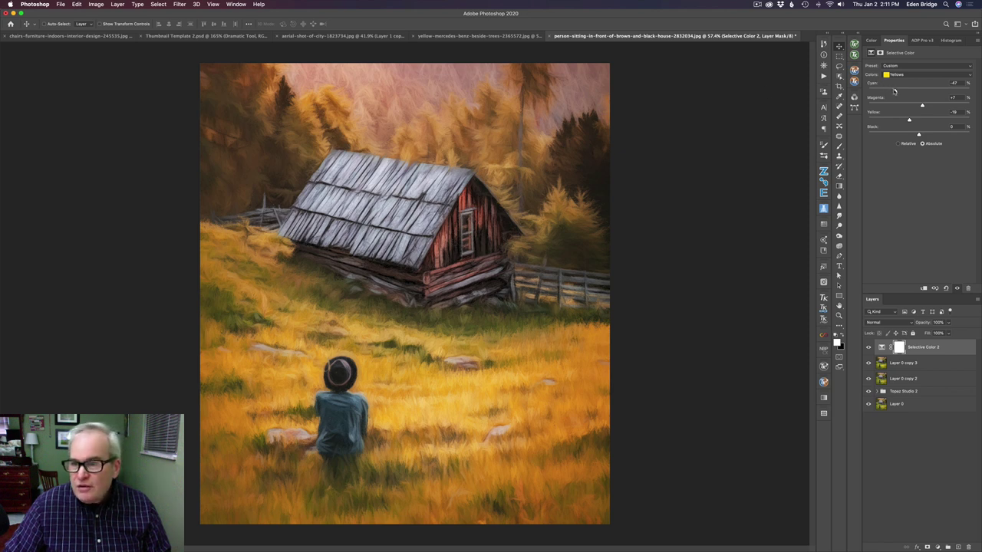
{"action": "left_click_drag", "start_coordinate": [894, 91], "coordinate": [902, 92]}
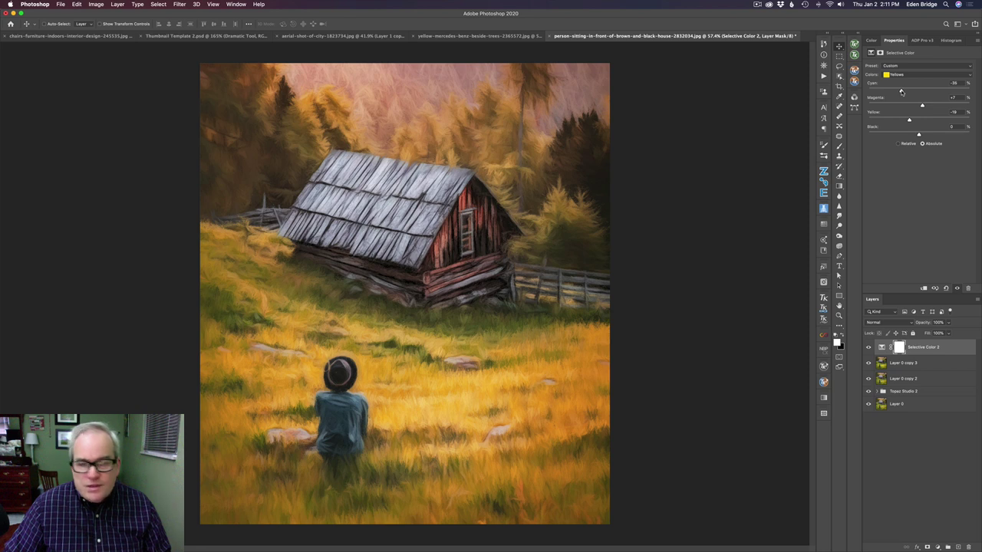
Try both extremes of Yellow in the Selective Color Blues range, and settle on -17
{"action": "left_click", "coordinate": [902, 75]}
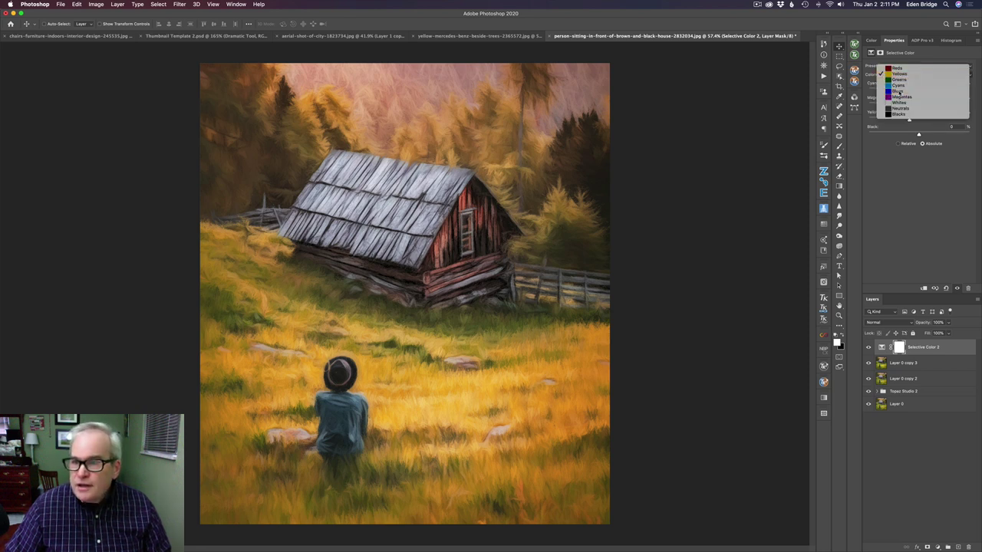
{"action": "left_click", "coordinate": [899, 92]}
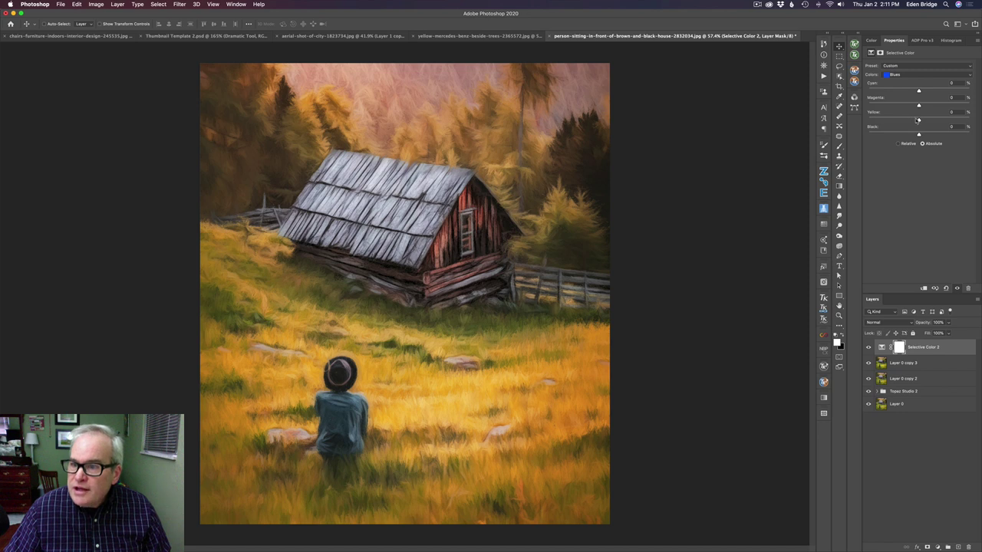
{"action": "left_click_drag", "start_coordinate": [918, 121], "coordinate": [869, 119]}
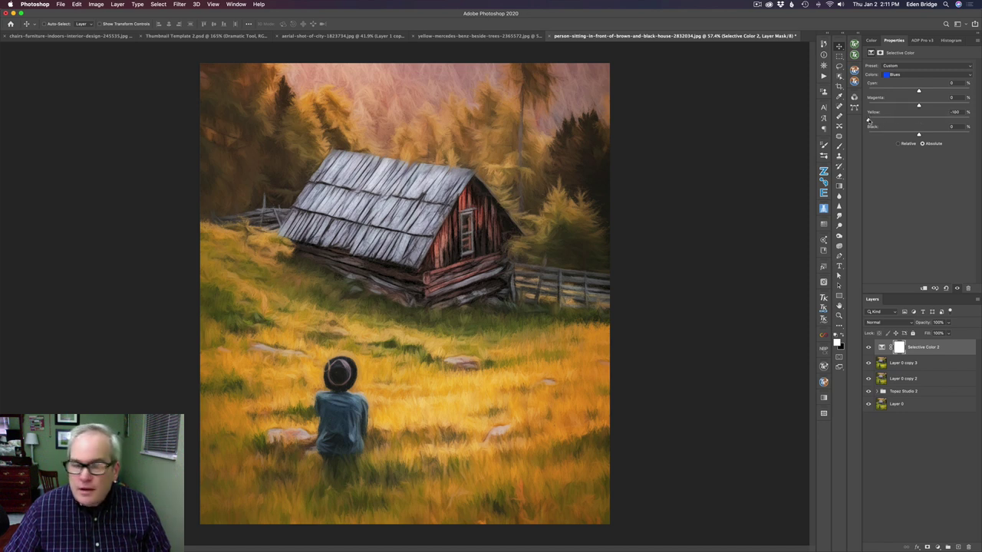
{"action": "mouse_move", "coordinate": [869, 120]}
{"action": "left_mouse_down"}
{"action": "mouse_move", "coordinate": [932, 130]}
{"action": "mouse_move", "coordinate": [868, 127]}
{"action": "left_mouse_up"}
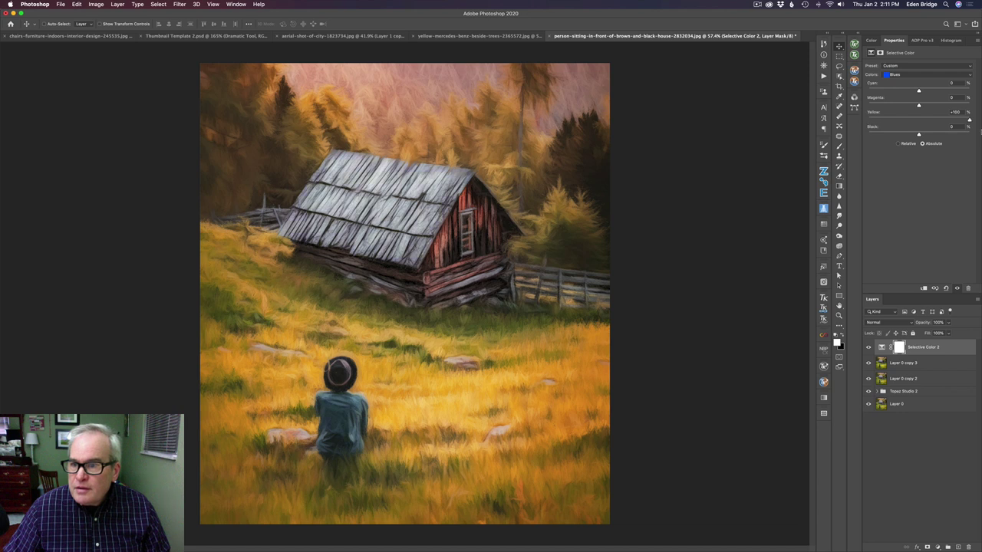
{"action": "left_click_drag", "start_coordinate": [869, 121], "coordinate": [966, 132]}
{"action": "left_click_drag", "start_coordinate": [897, 135], "coordinate": [911, 134]}
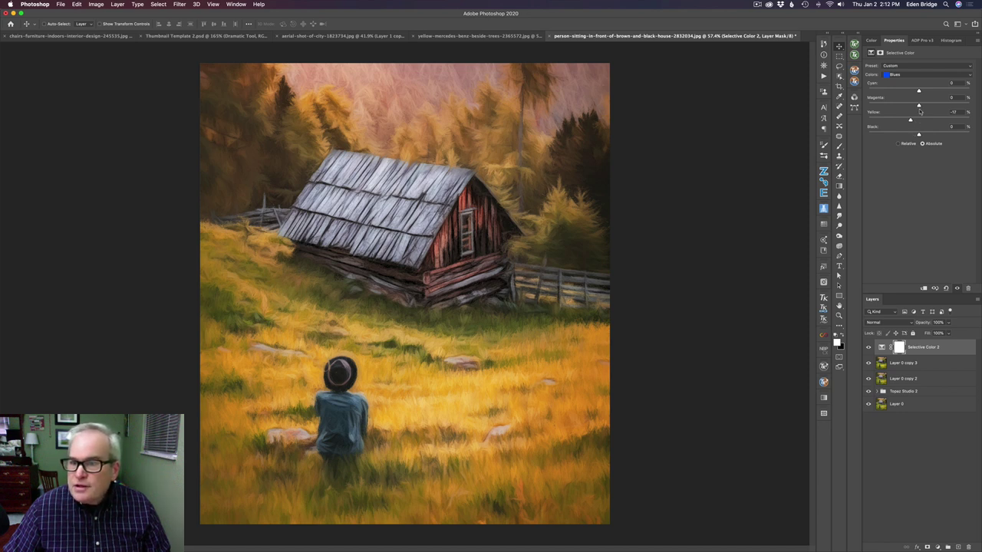
Set the Blues range to Magenta +36 and Cyan +33 to tint the cabin roof and the person's shirt
{"action": "left_click_drag", "start_coordinate": [919, 106], "coordinate": [943, 115]}
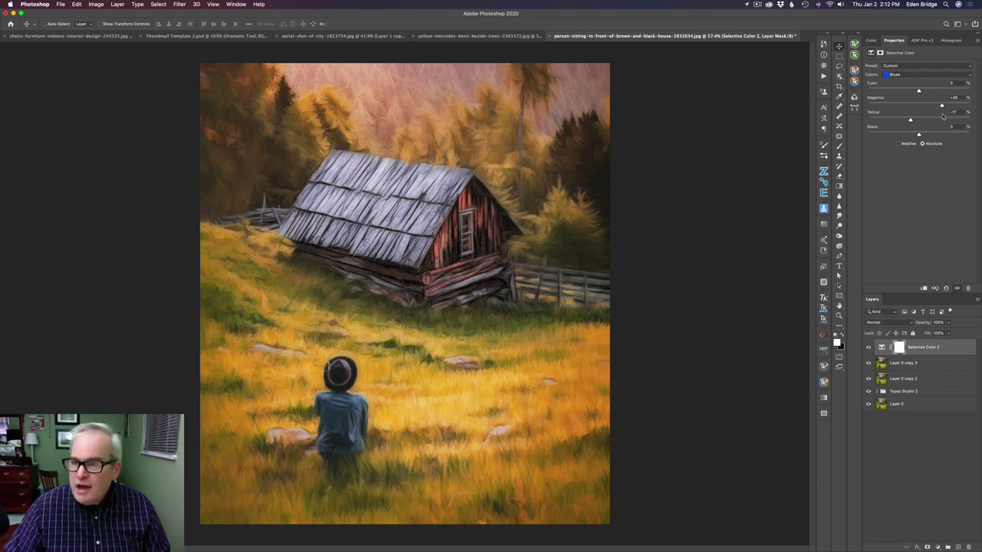
{"action": "left_click_drag", "start_coordinate": [943, 115], "coordinate": [964, 112]}
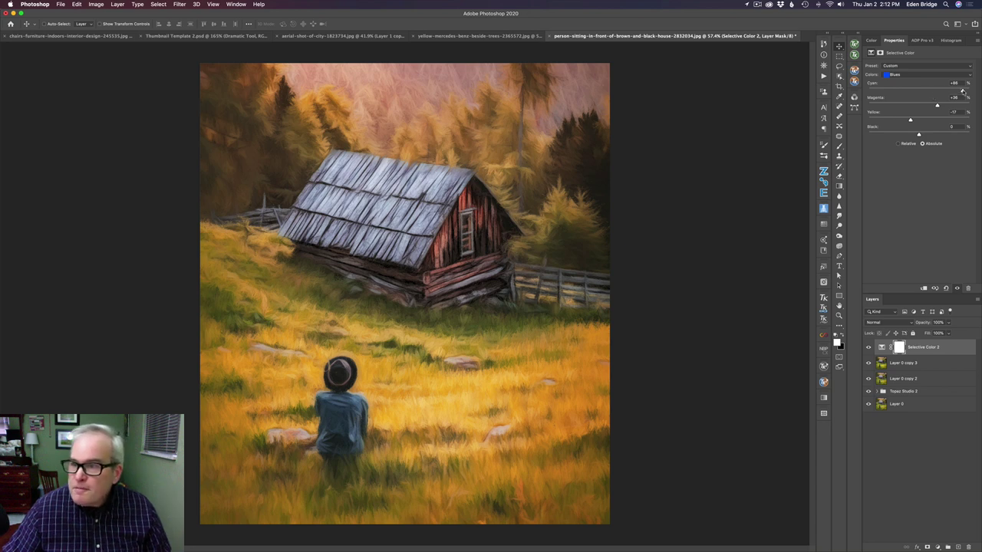
{"action": "left_click_drag", "start_coordinate": [962, 90], "coordinate": [935, 91]}
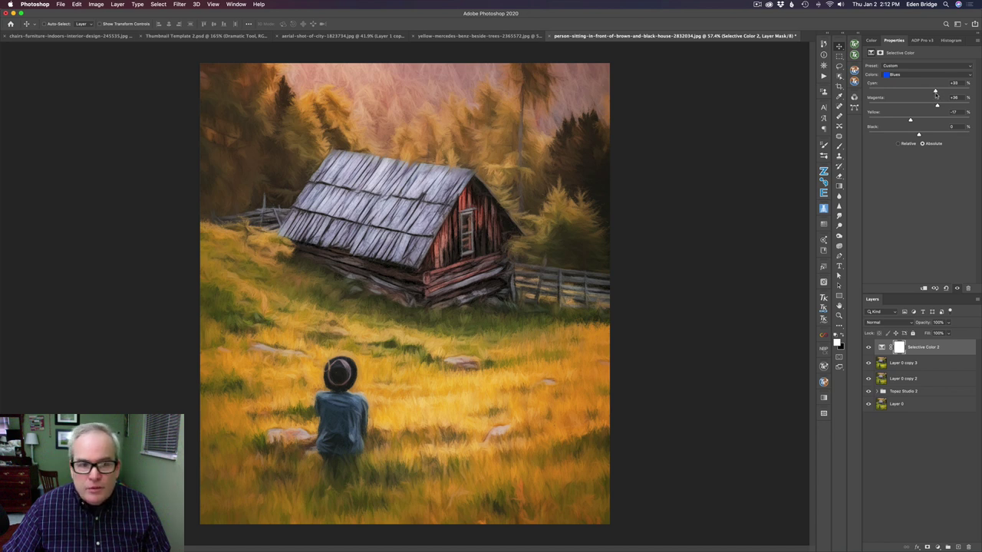
Set the Selective Color Reds range to Cyan -20 and Magenta -12, trying stronger values of both on the cabin wall
{"action": "left_click", "coordinate": [931, 75]}
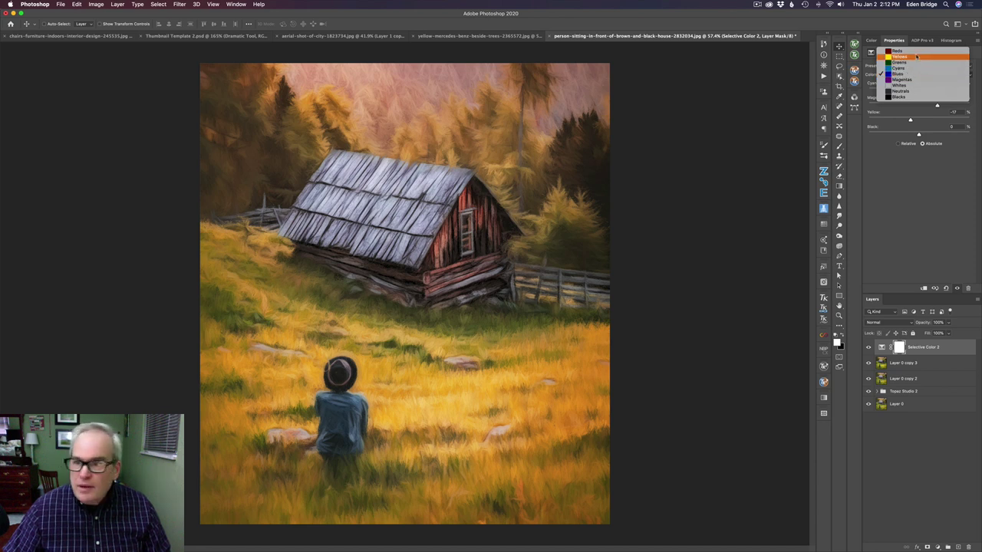
{"action": "left_click", "coordinate": [919, 51]}
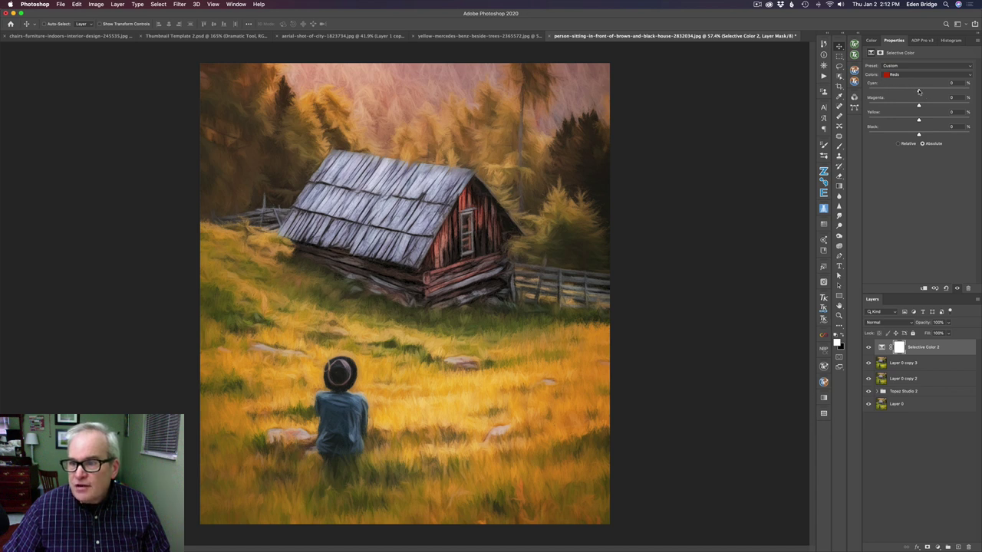
{"action": "left_click_drag", "start_coordinate": [919, 91], "coordinate": [888, 91]}
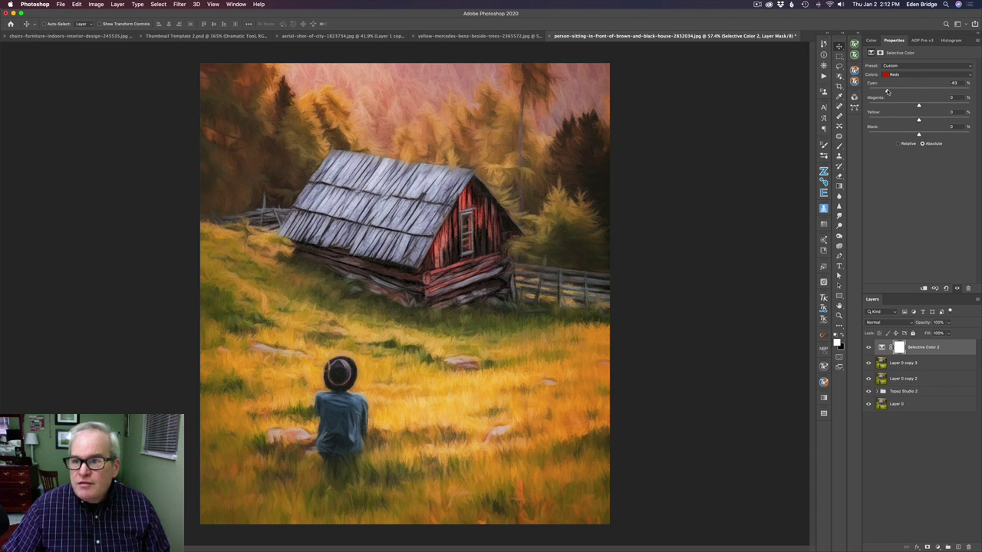
{"action": "left_click_drag", "start_coordinate": [887, 91], "coordinate": [909, 98]}
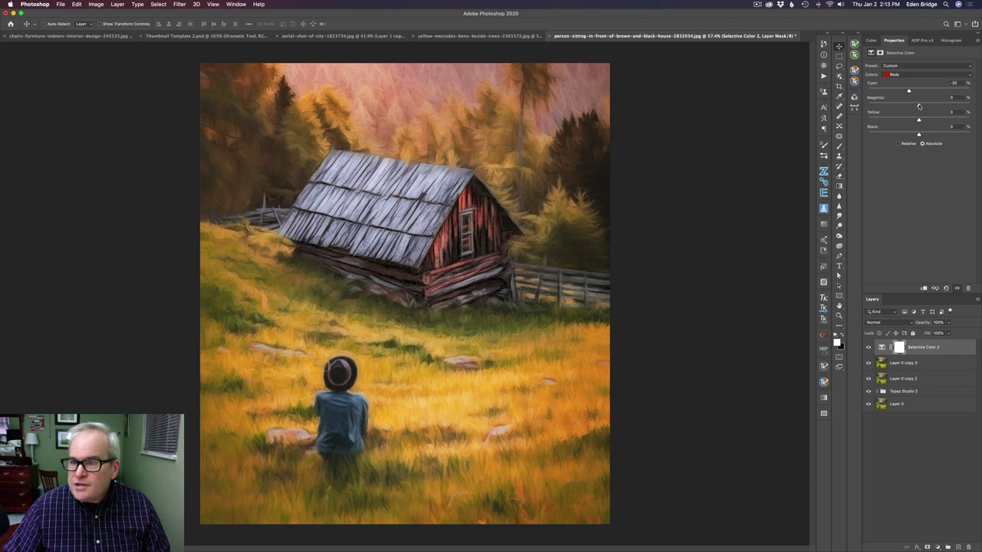
{"action": "left_click_drag", "start_coordinate": [919, 106], "coordinate": [943, 106]}
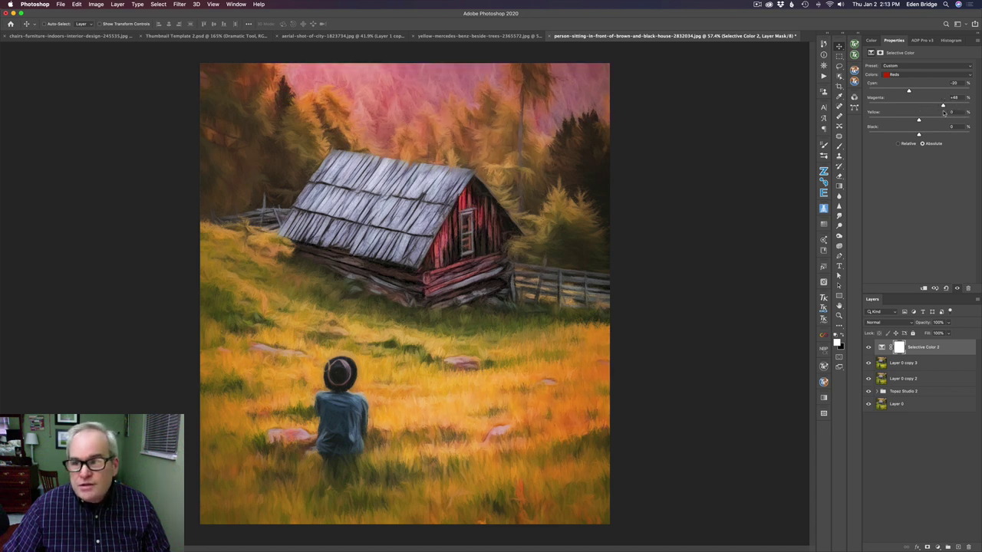
{"action": "left_click_drag", "start_coordinate": [944, 107], "coordinate": [912, 106]}
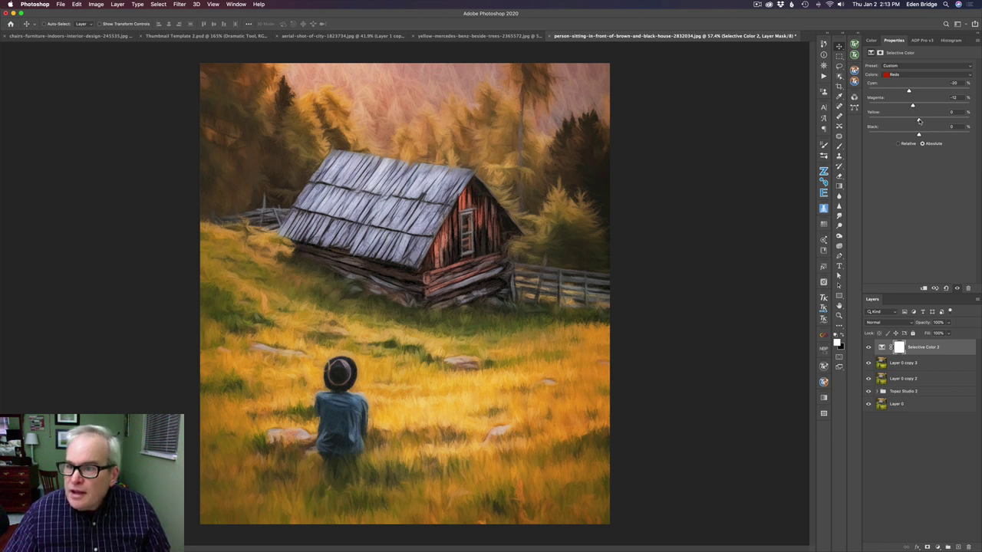
Try negative Yellow values down to -100 in the Reds range, and return the setting to 0
{"action": "left_click_drag", "start_coordinate": [919, 120], "coordinate": [864, 119]}
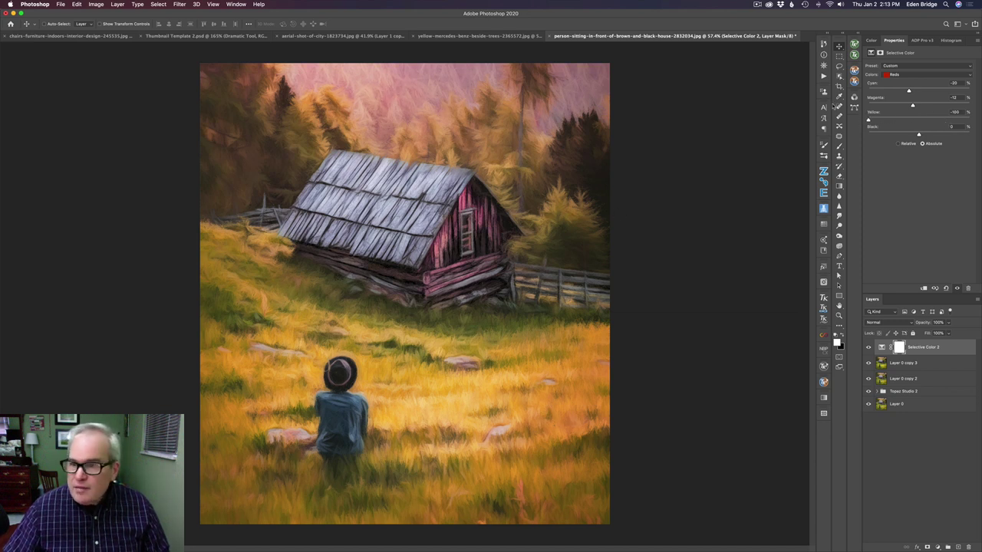
{"action": "left_click_drag", "start_coordinate": [868, 119], "coordinate": [913, 128]}
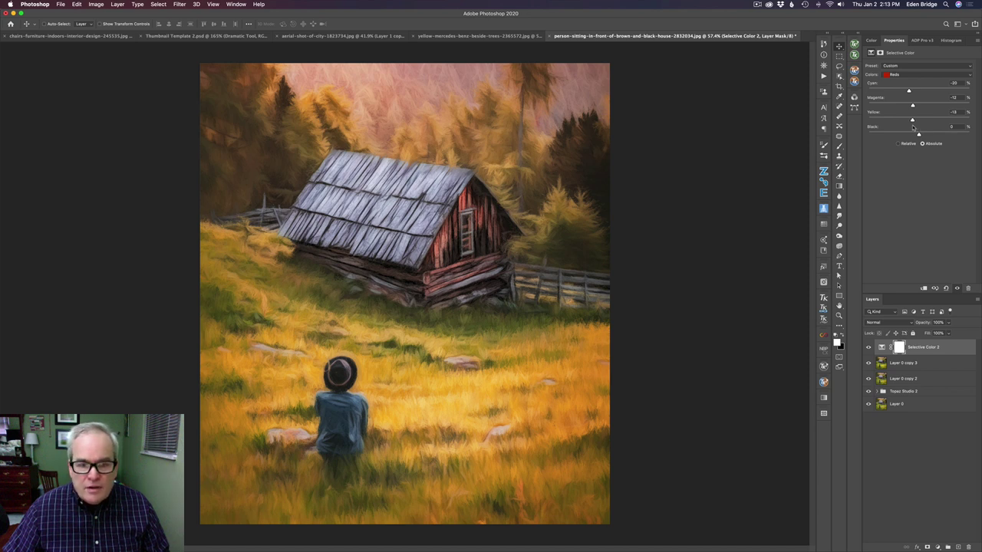
{"action": "left_click_drag", "start_coordinate": [913, 128], "coordinate": [917, 128]}
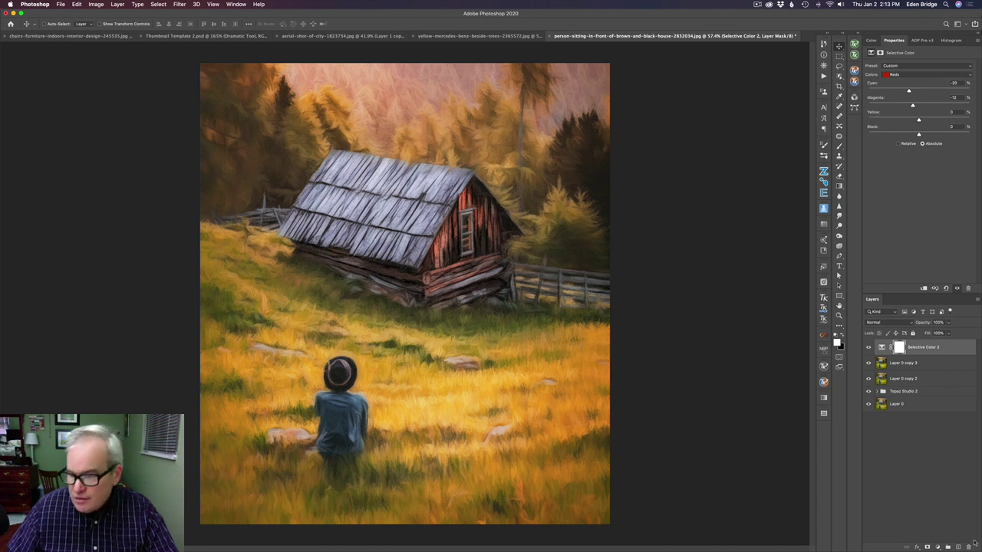
Add a Hue/Saturation adjustment layer, target the Yellows by sampling the orange grass, and lower their Saturation to -27
{"action": "left_click", "coordinate": [937, 546]}
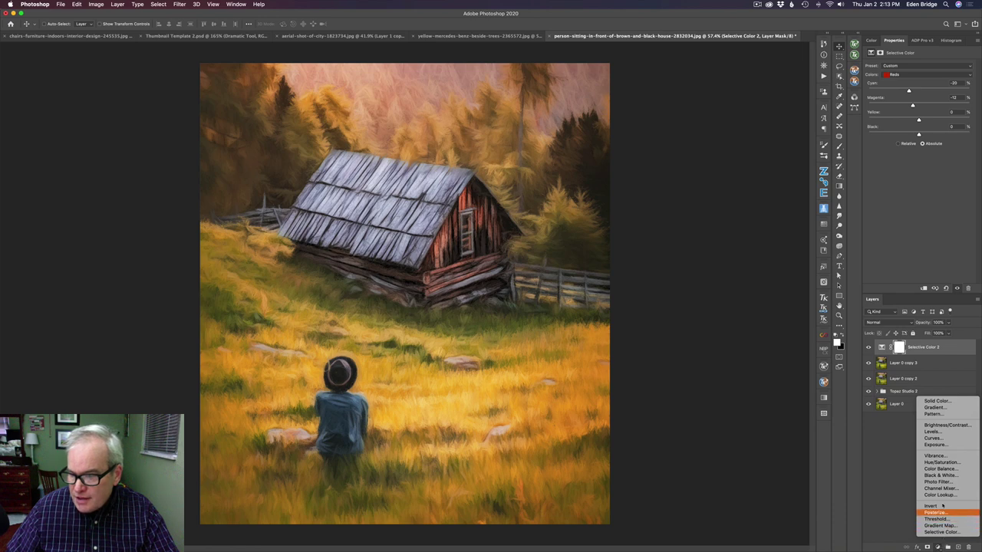
{"action": "left_click", "coordinate": [939, 463]}
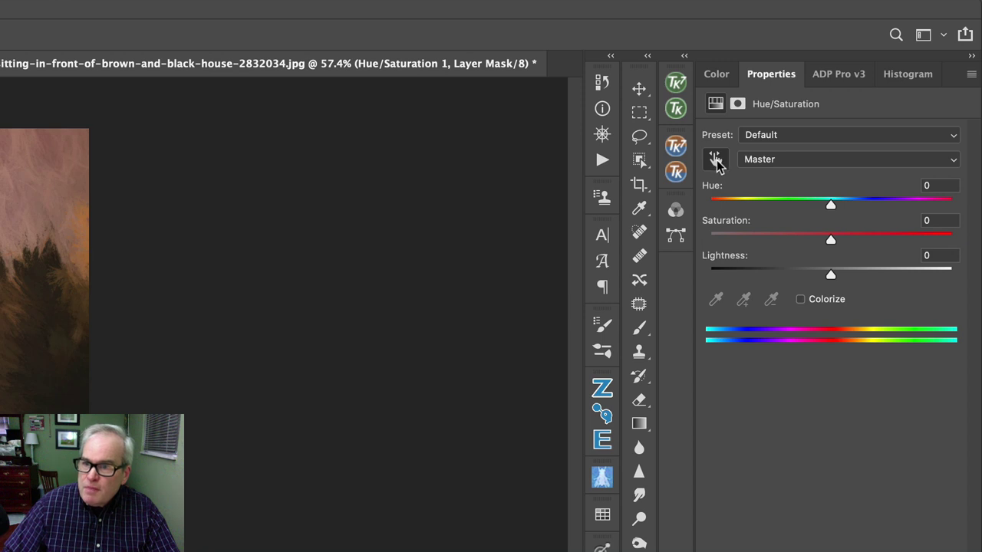
{"action": "left_click", "coordinate": [715, 163]}
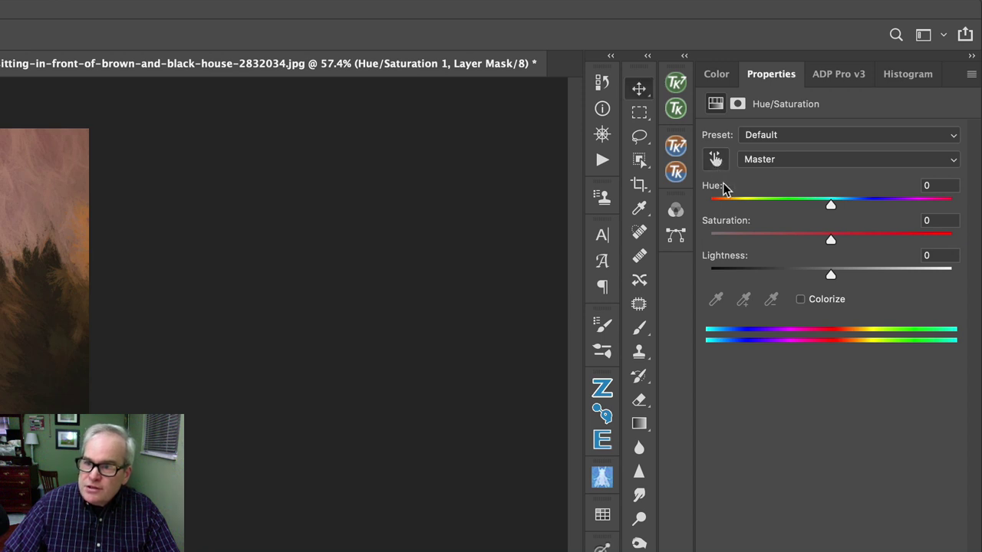
{"action": "left_click", "coordinate": [716, 161]}
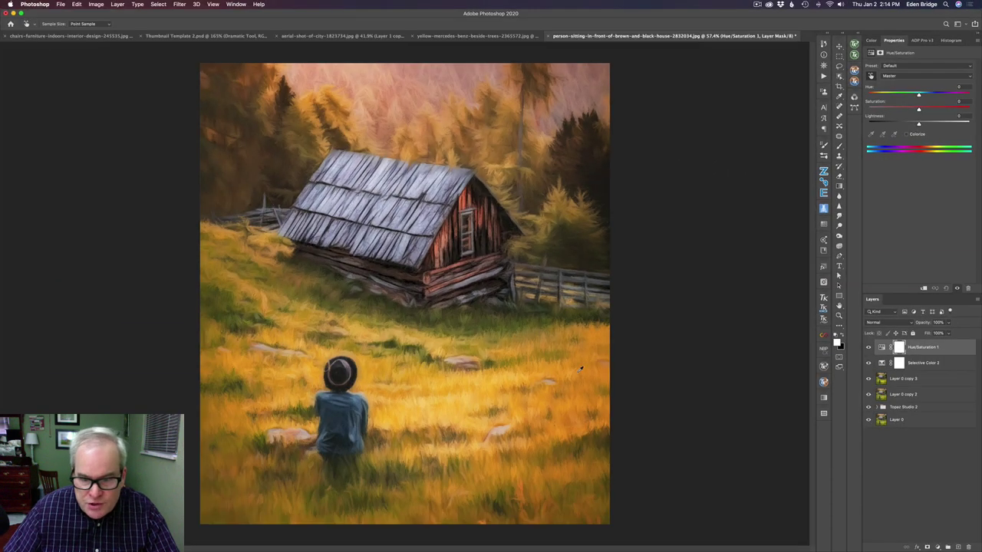
{"action": "left_click", "coordinate": [589, 369]}
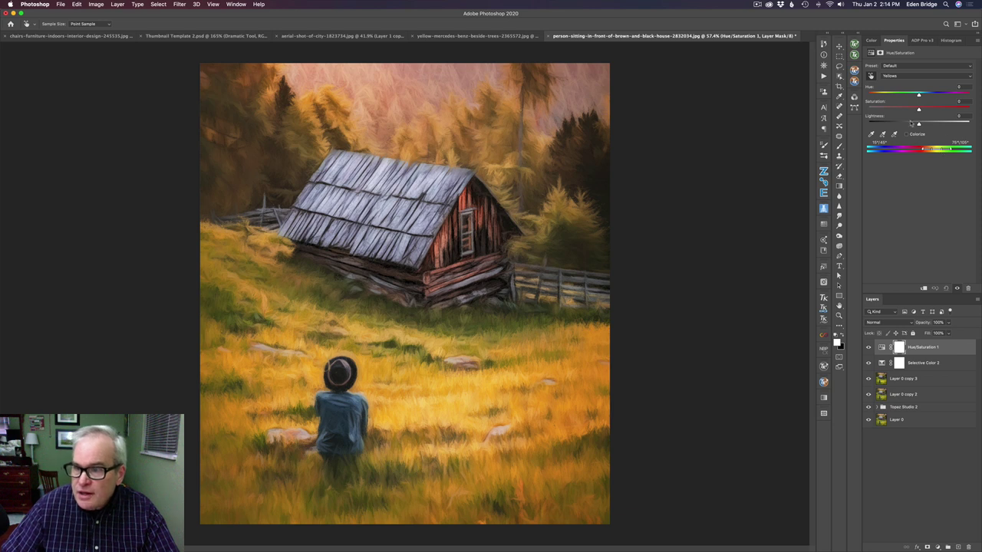
{"action": "mouse_move", "coordinate": [918, 110]}
{"action": "left_mouse_down"}
{"action": "mouse_move", "coordinate": [898, 111]}
{"action": "mouse_move", "coordinate": [907, 112]}
{"action": "left_mouse_up"}
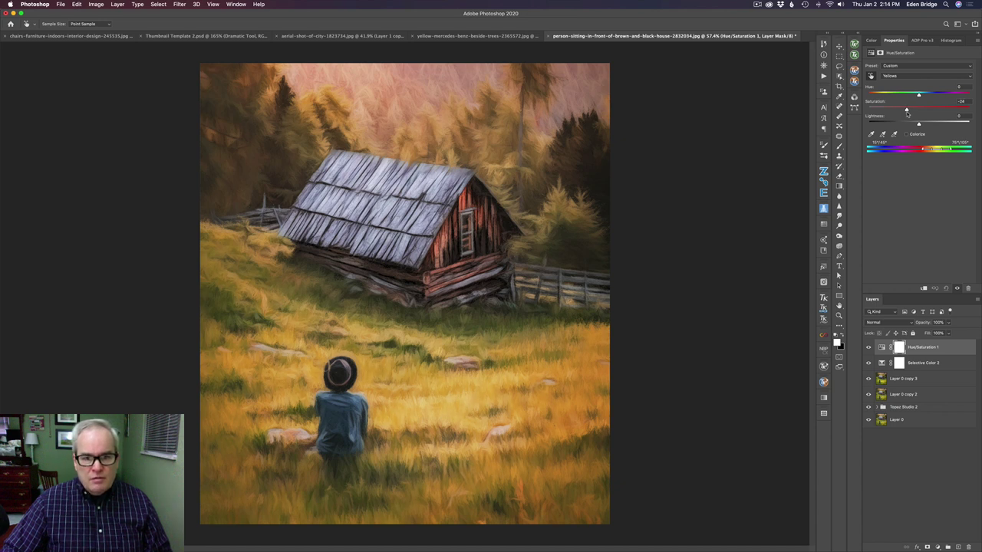
{"action": "left_click_drag", "start_coordinate": [907, 113], "coordinate": [905, 112]}
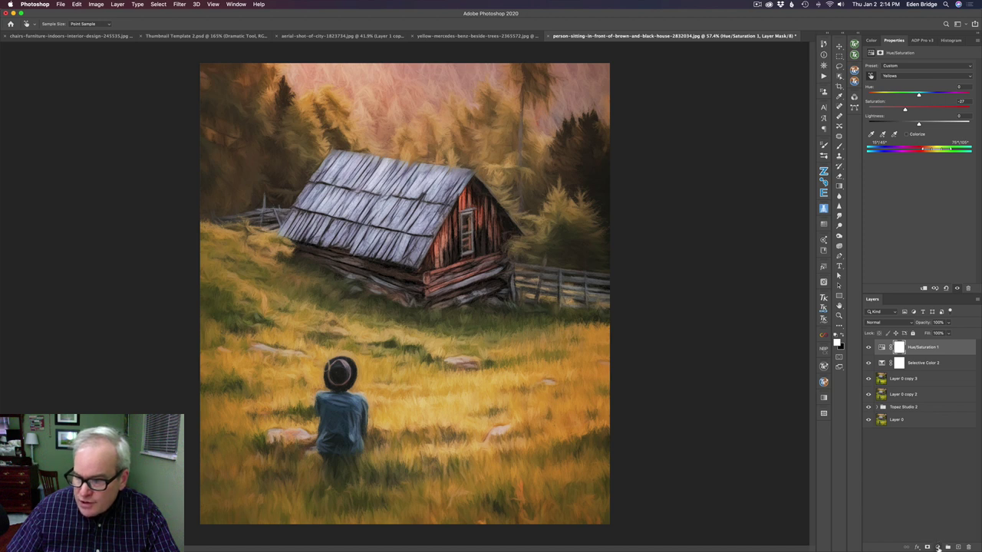
Add a Curves adjustment layer and shape a gentle S-curve with a raised highlight point and a shadow point at Input 77, Output 70
{"action": "left_click", "coordinate": [938, 546]}
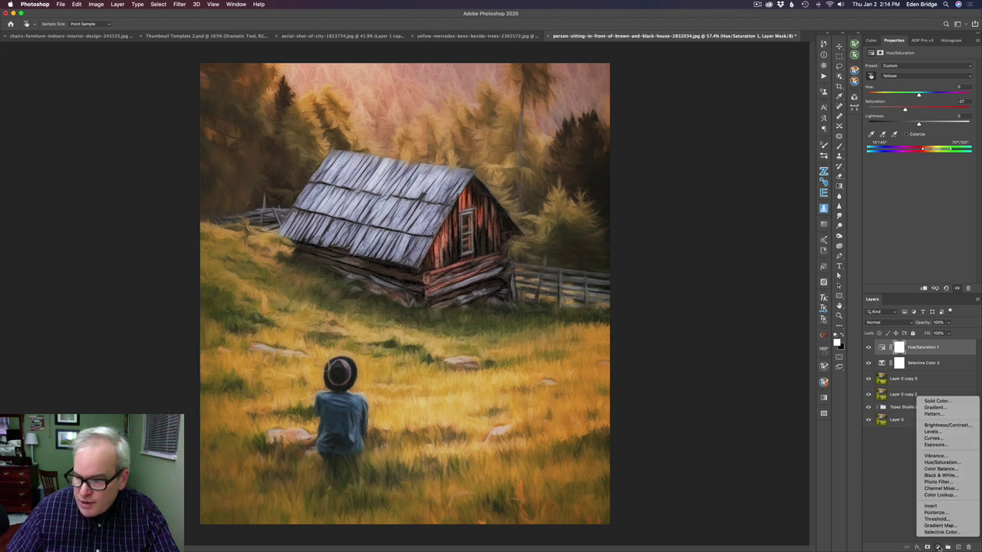
{"action": "left_click", "coordinate": [939, 439]}
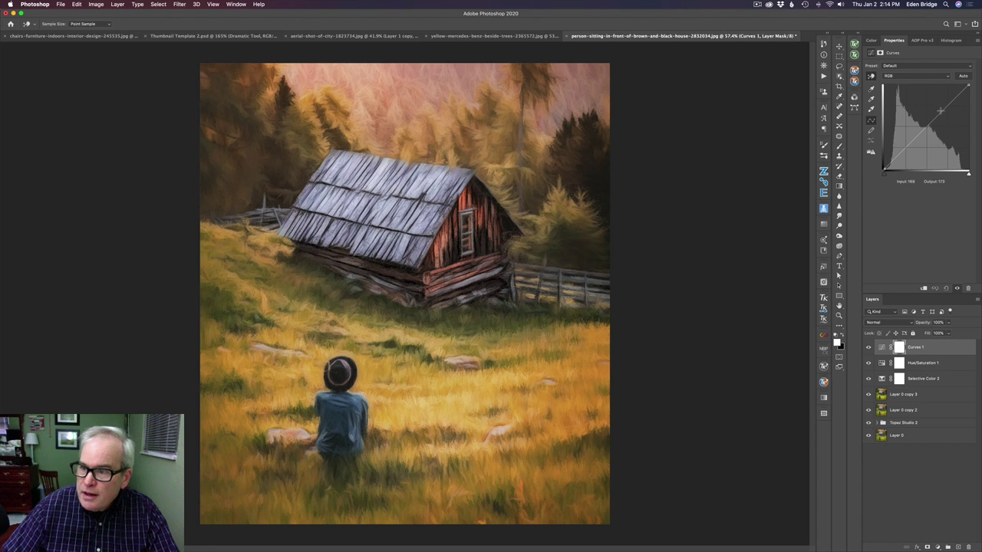
{"action": "left_click_drag", "start_coordinate": [940, 111], "coordinate": [939, 107]}
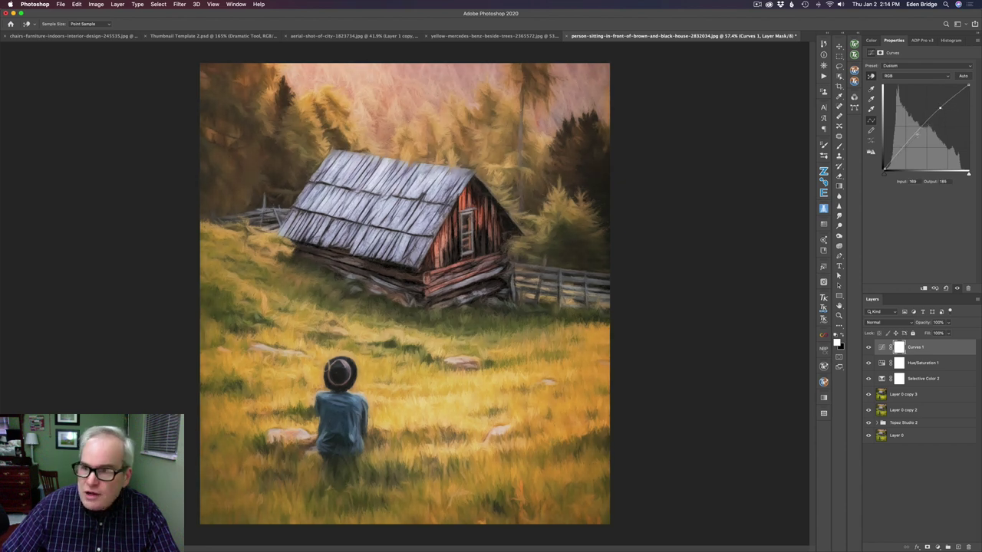
{"action": "left_click_drag", "start_coordinate": [907, 142], "coordinate": [910, 146]}
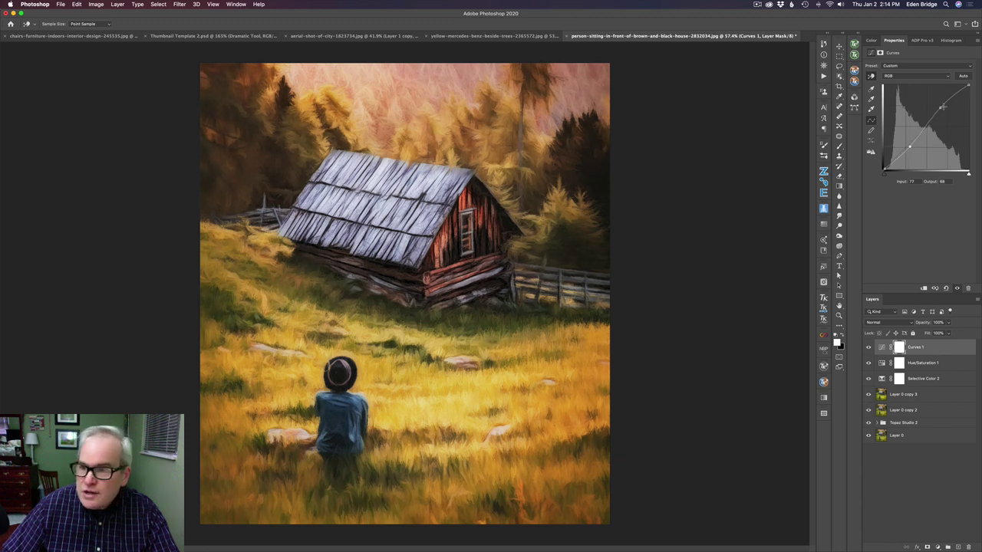
{"action": "left_click", "coordinate": [940, 108]}
{"action": "left_click_drag", "start_coordinate": [940, 108], "coordinate": [940, 111]}
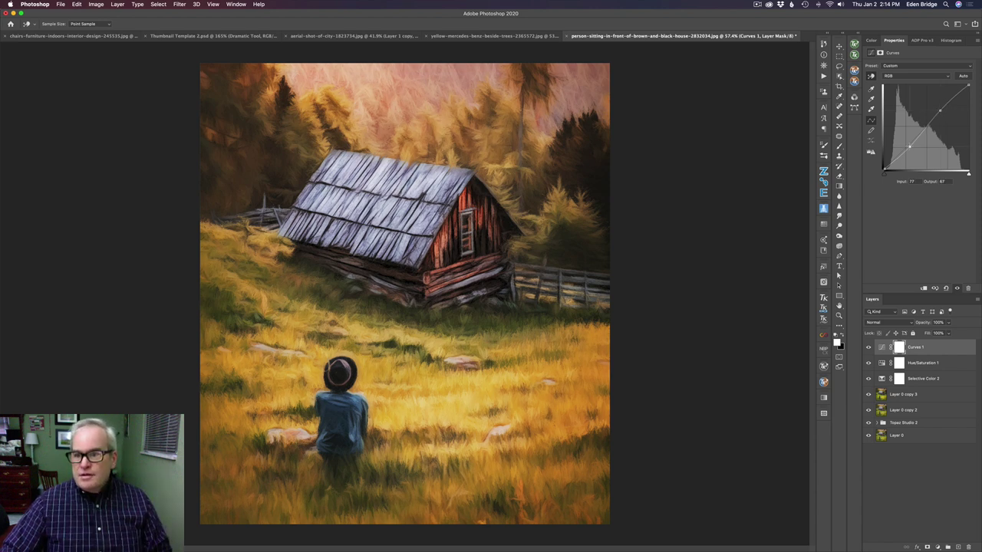
{"action": "left_click_drag", "start_coordinate": [910, 146], "coordinate": [908, 147]}
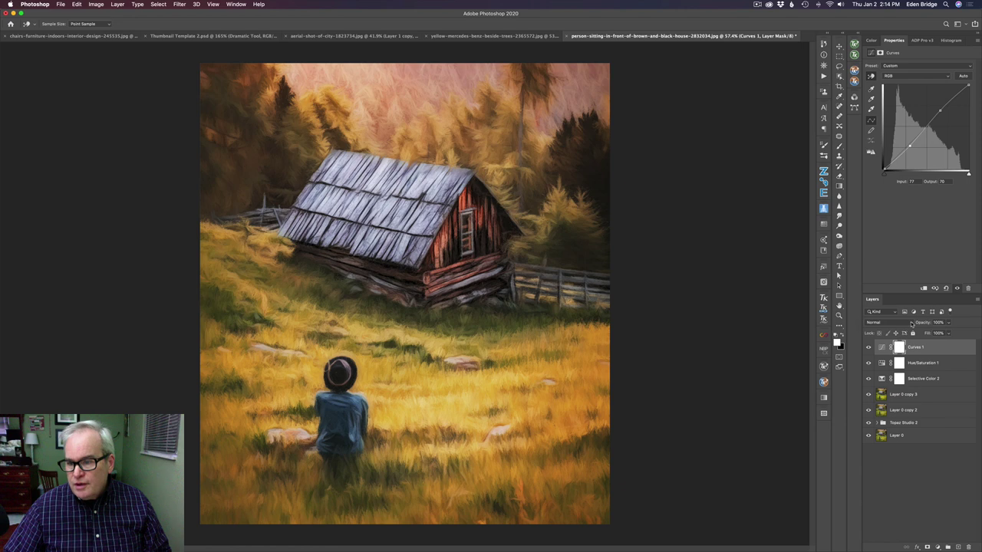
Compare the Normal and Luminosity blend modes on the Curves layer, and settle on Luminosity
{"action": "left_click", "coordinate": [909, 323]}
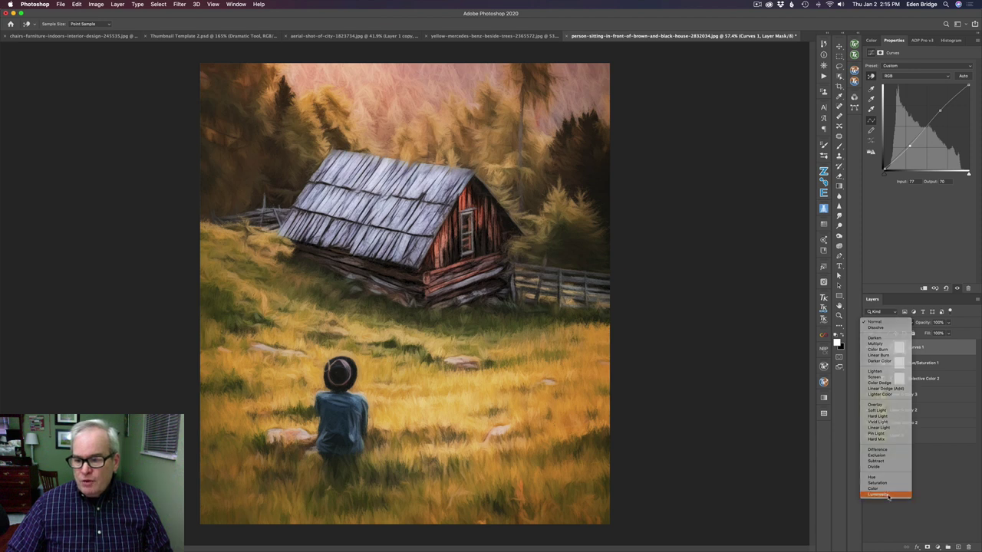
{"action": "left_click", "coordinate": [888, 496]}
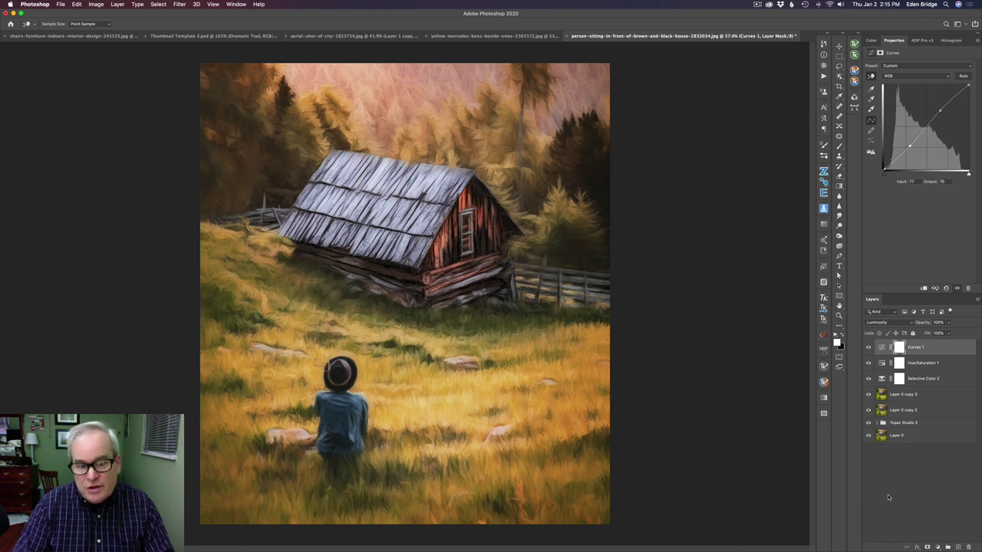
{"action": "left_click", "coordinate": [887, 323]}
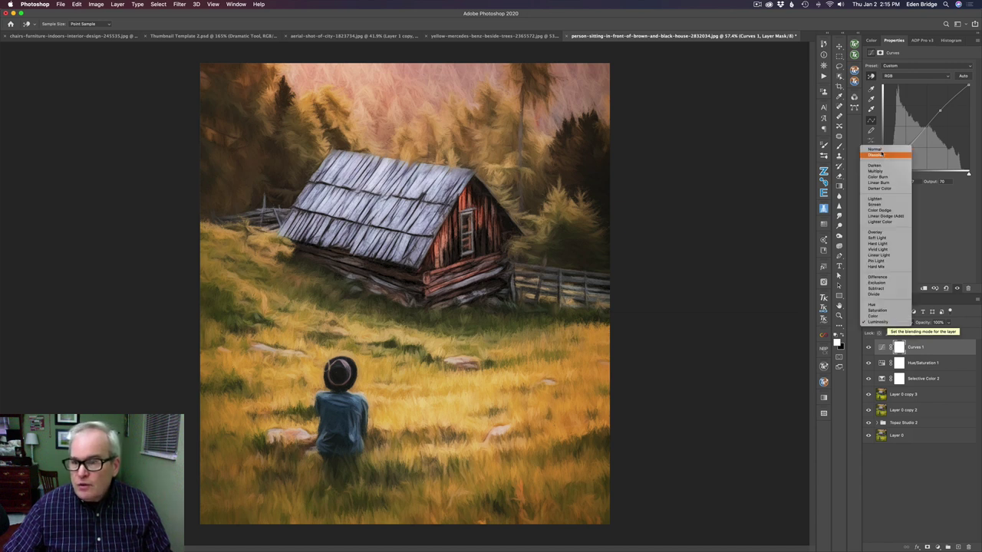
{"action": "left_click", "coordinate": [889, 151]}
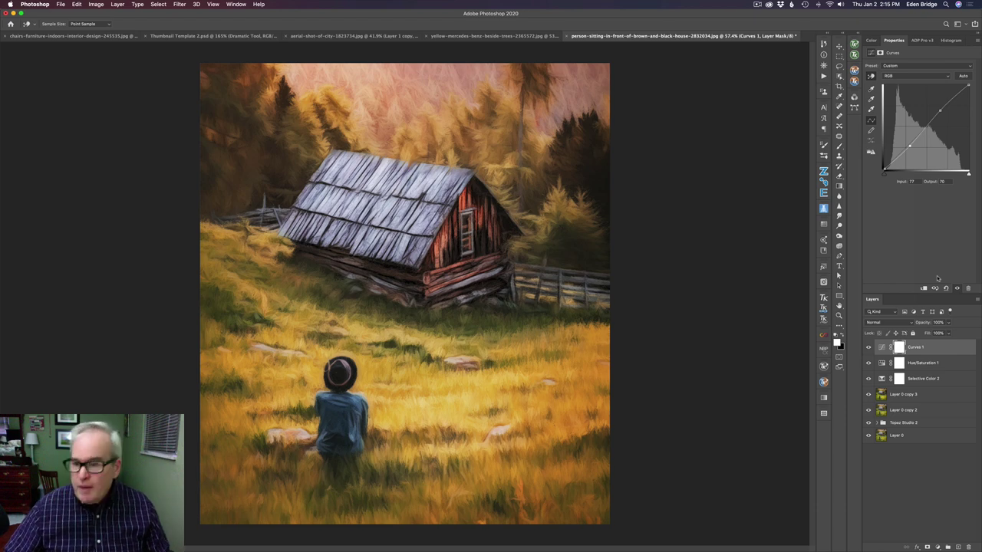
{"action": "left_click", "coordinate": [905, 326]}
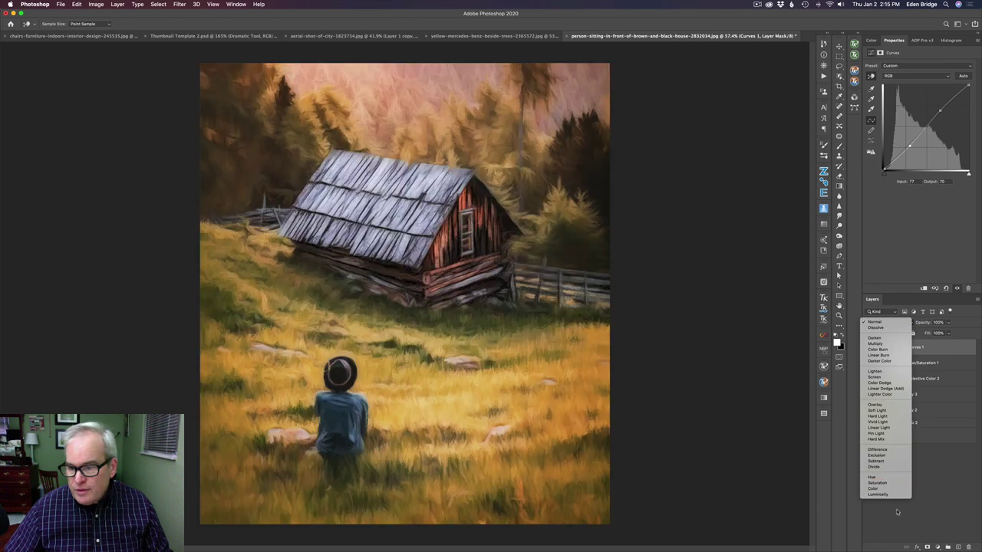
{"action": "left_click", "coordinate": [889, 495]}
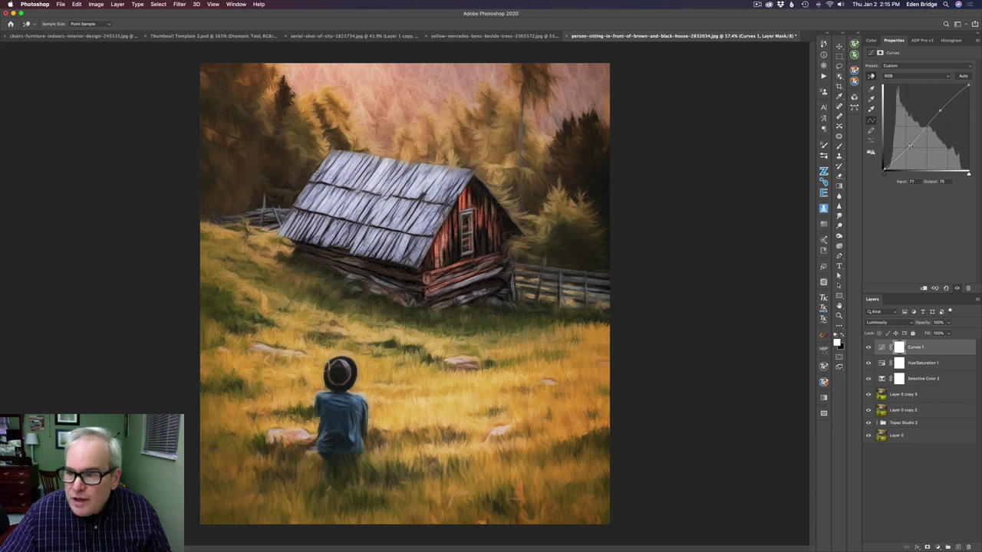
{"action": "left_click_drag", "start_coordinate": [910, 145], "coordinate": [910, 145]}
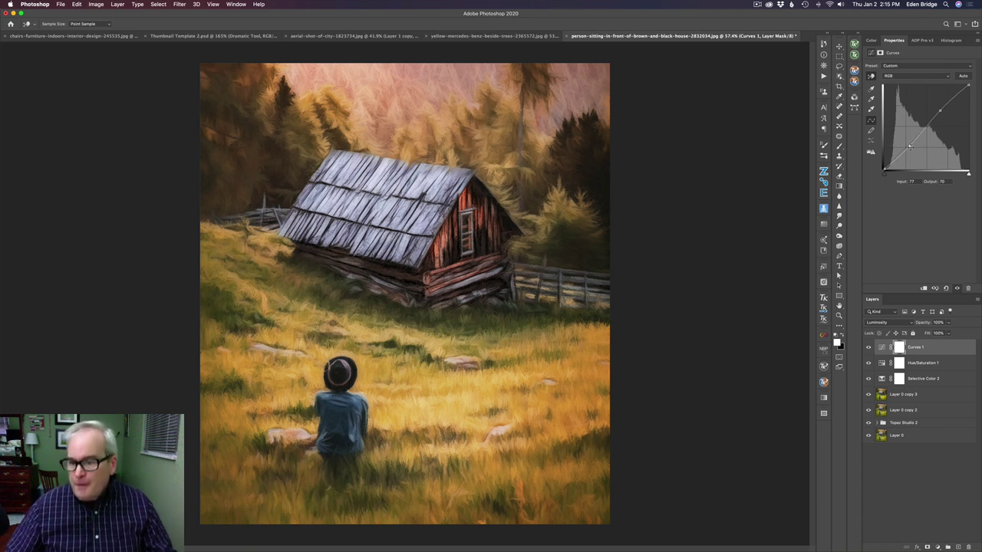
Group Layer 0 copy 3 and the three adjustment layers above it into a group named Painting
{"action": "left_click", "coordinate": [929, 396]}
{"action": "key", "text": "v"}
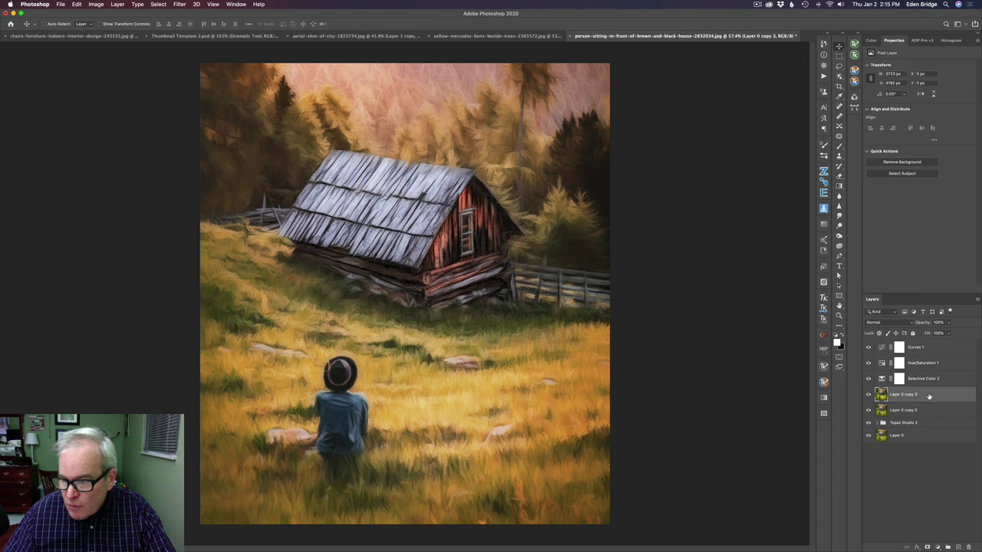
{"action": "left_click", "coordinate": [943, 350], "text": "shift"}
{"action": "right_click", "coordinate": [942, 350]}
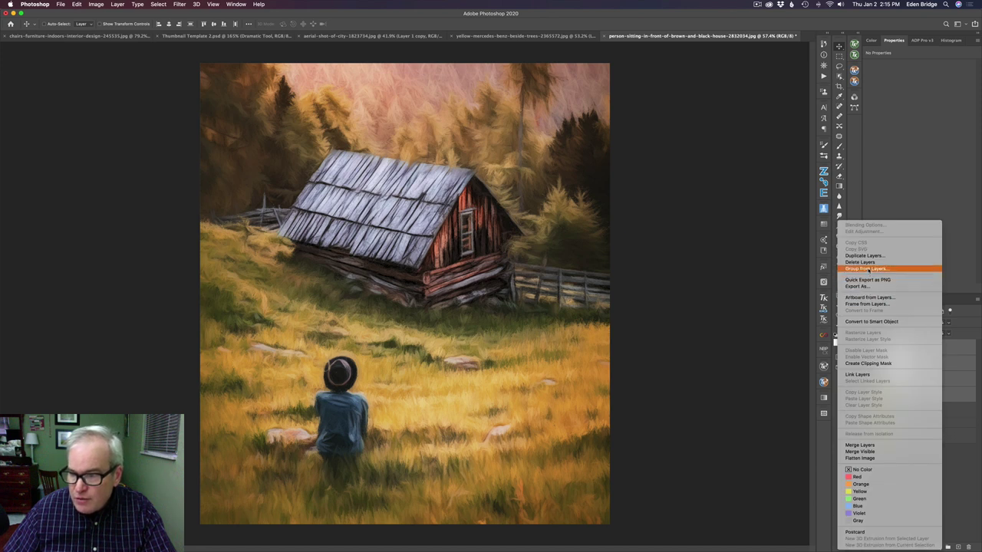
{"action": "left_click", "coordinate": [868, 269]}
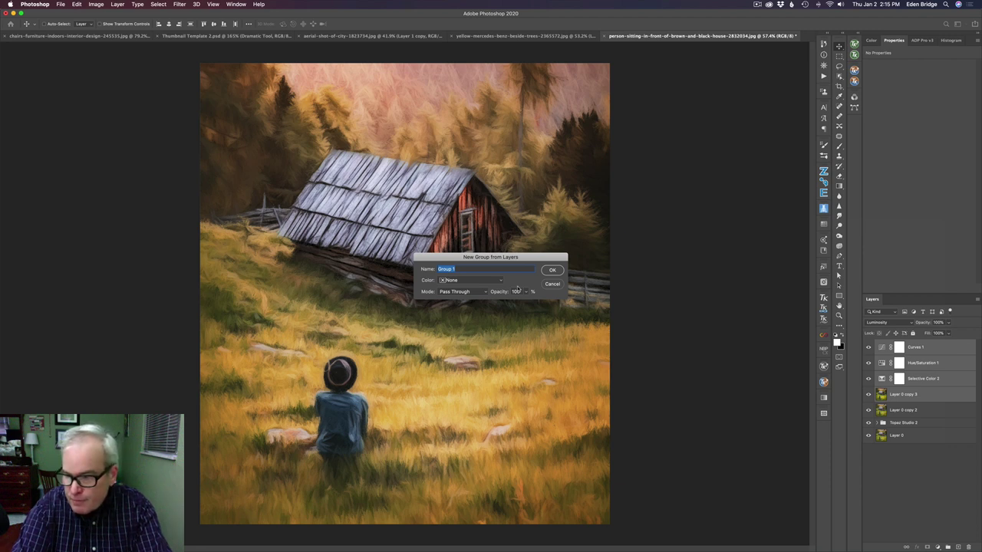
{"action": "type", "text": "F"}
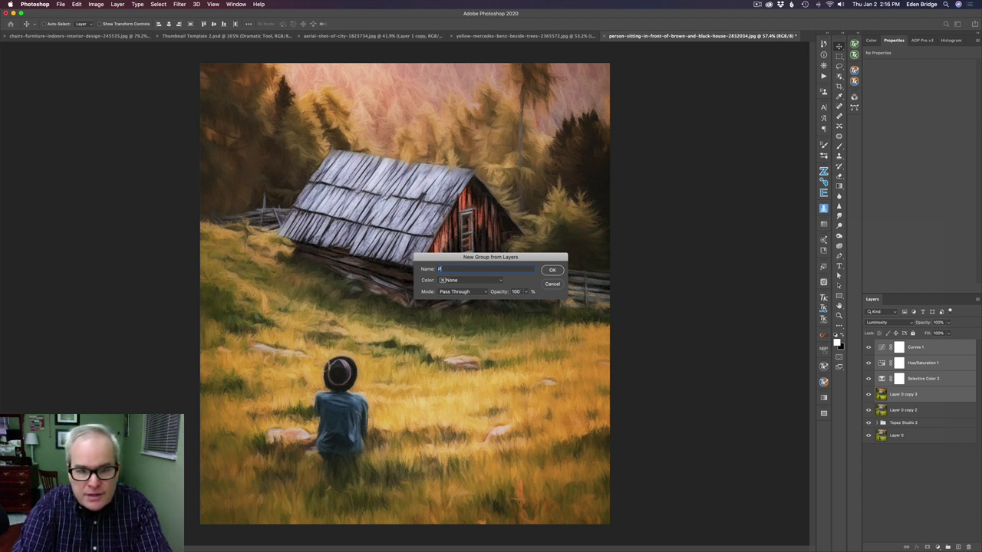
{"action": "type", "text": "ainting"}
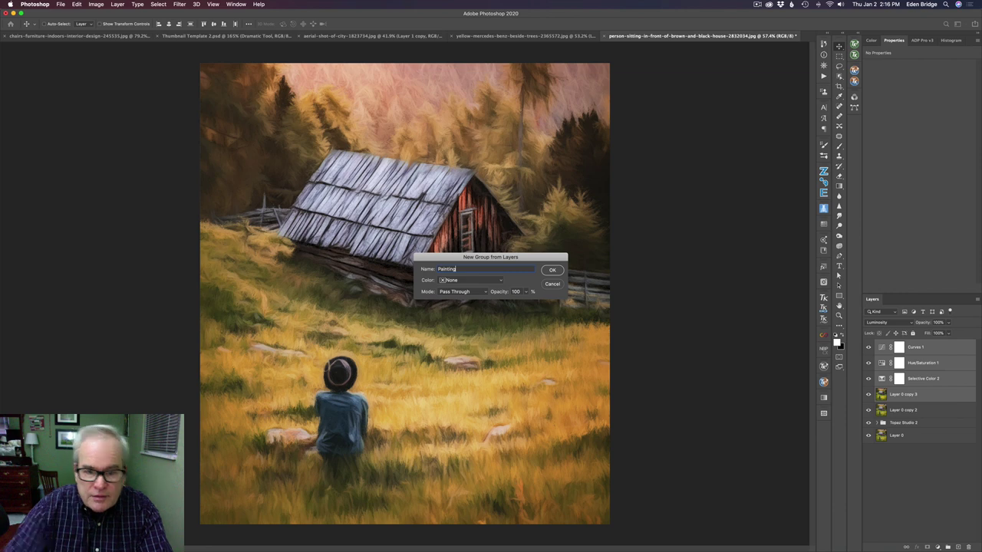
{"action": "left_click", "coordinate": [548, 271]}
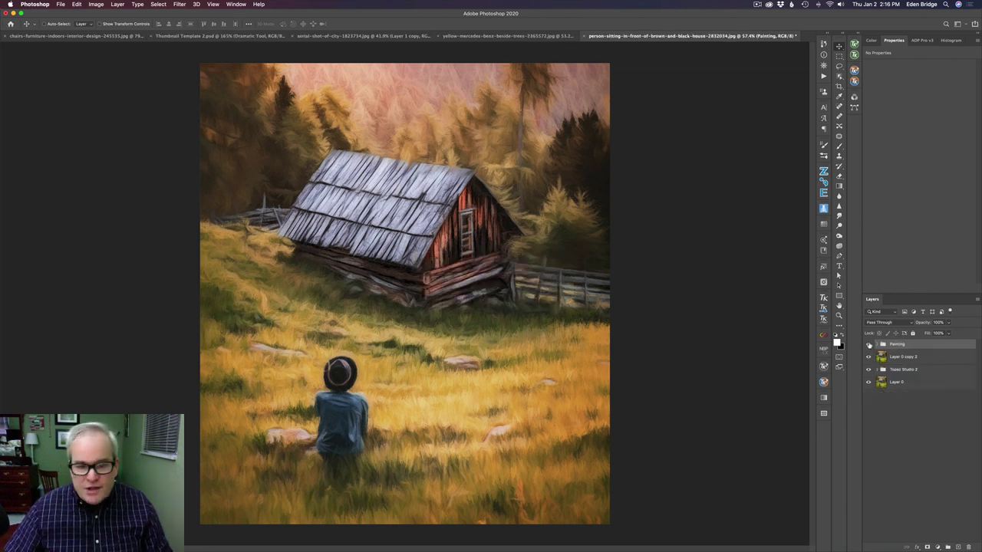
Hide Layer 0 copy 2 and compare the Painting group with the Topaz Studio 2 group beneath it, leaving the Painting group visible
{"action": "left_click", "coordinate": [869, 345]}
{"action": "left_click", "coordinate": [869, 345]}
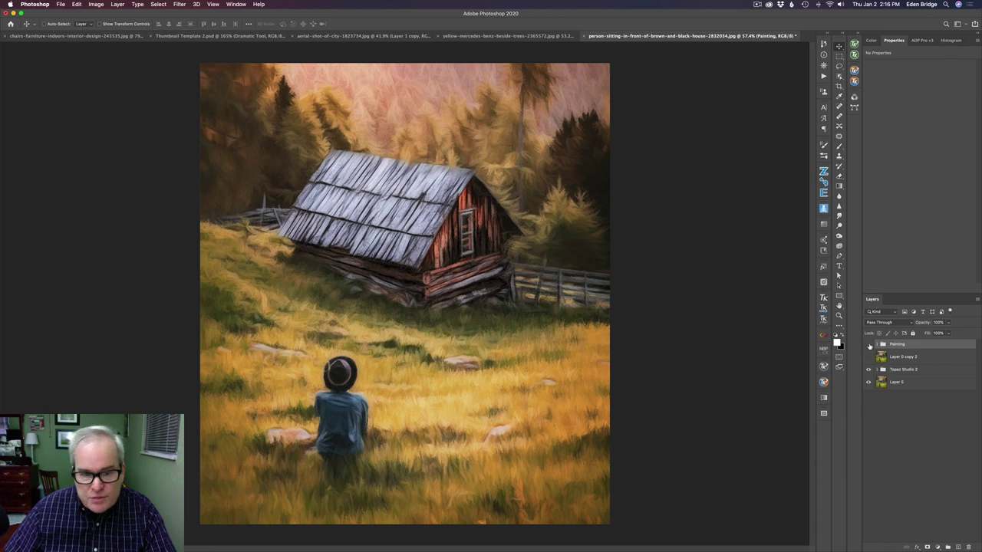
{"action": "left_click", "coordinate": [868, 346]}
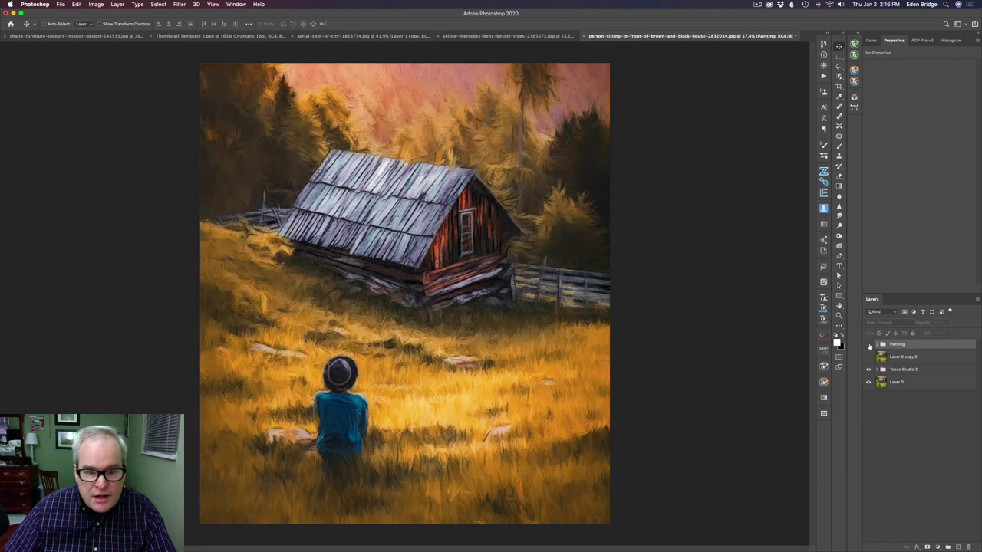
{"action": "left_click", "coordinate": [869, 346]}
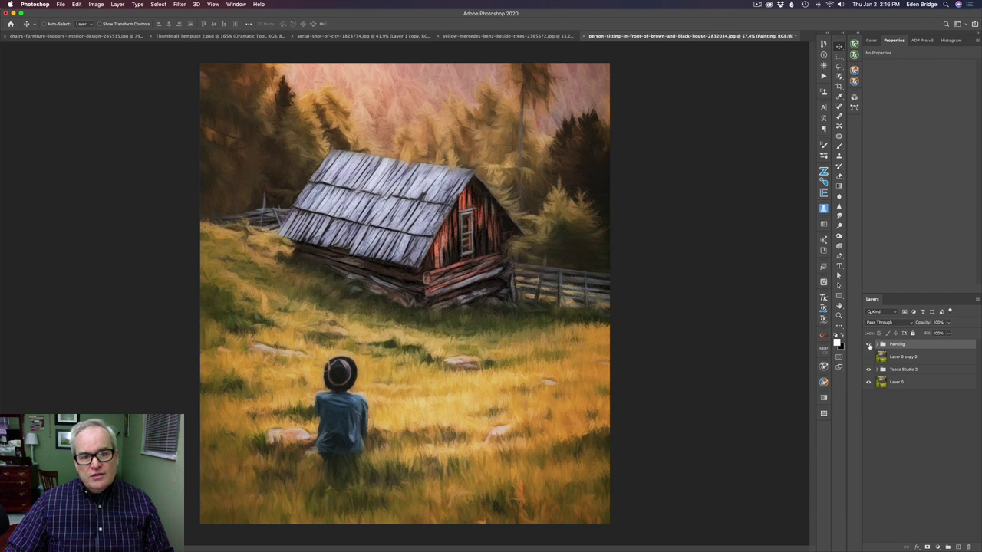
{"action": "left_click", "coordinate": [869, 346]}
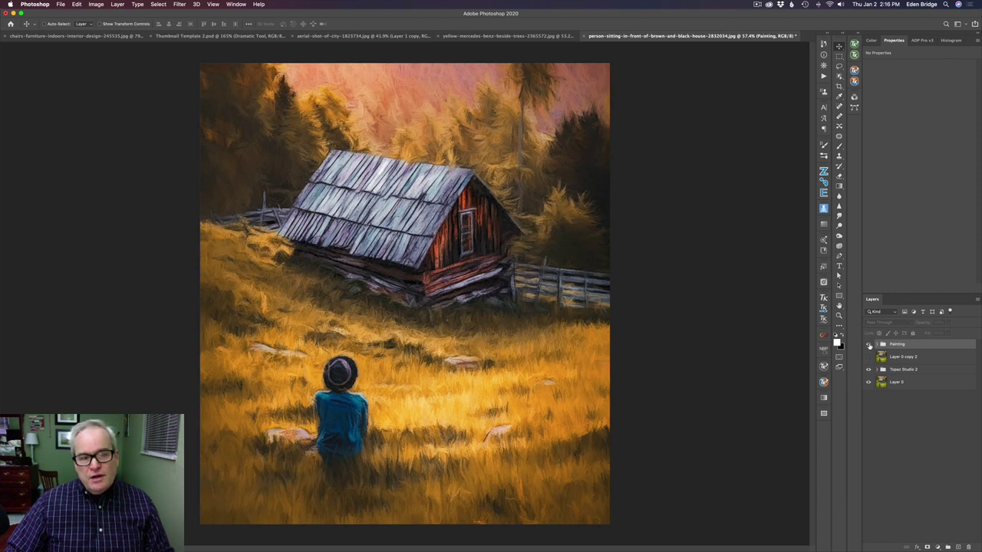
{"action": "left_click", "coordinate": [869, 345]}
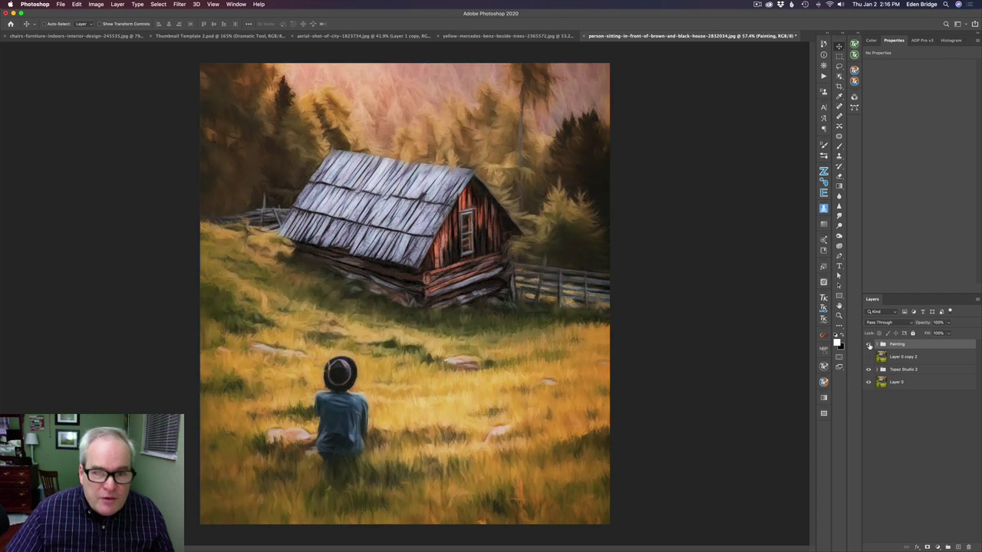
{"action": "left_click", "coordinate": [869, 346]}
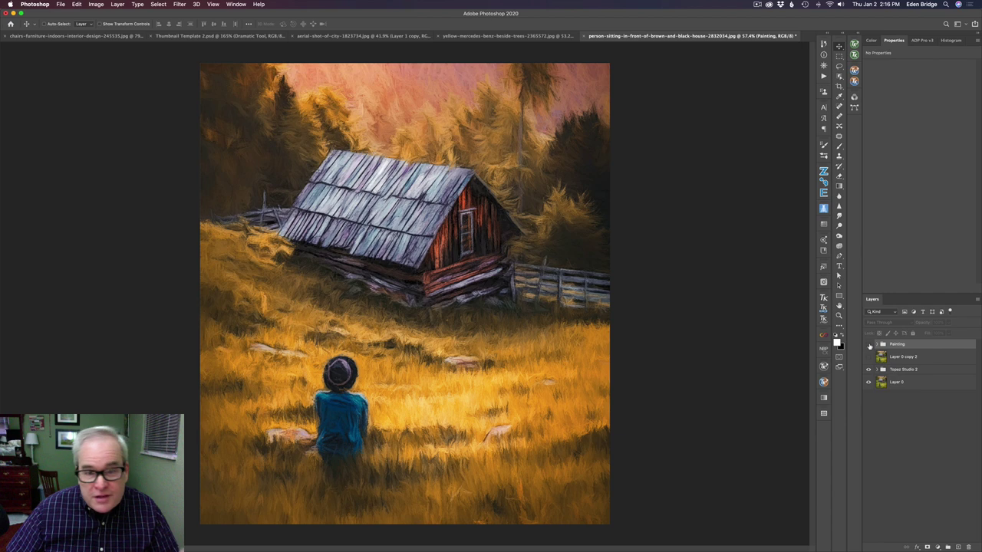
{"action": "left_click", "coordinate": [869, 346]}
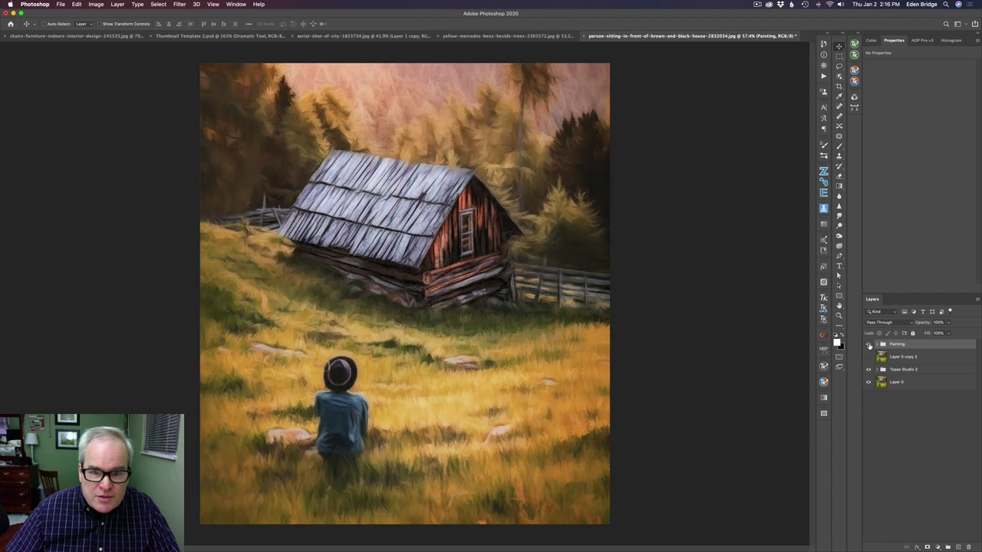
{"action": "left_click", "coordinate": [869, 346]}
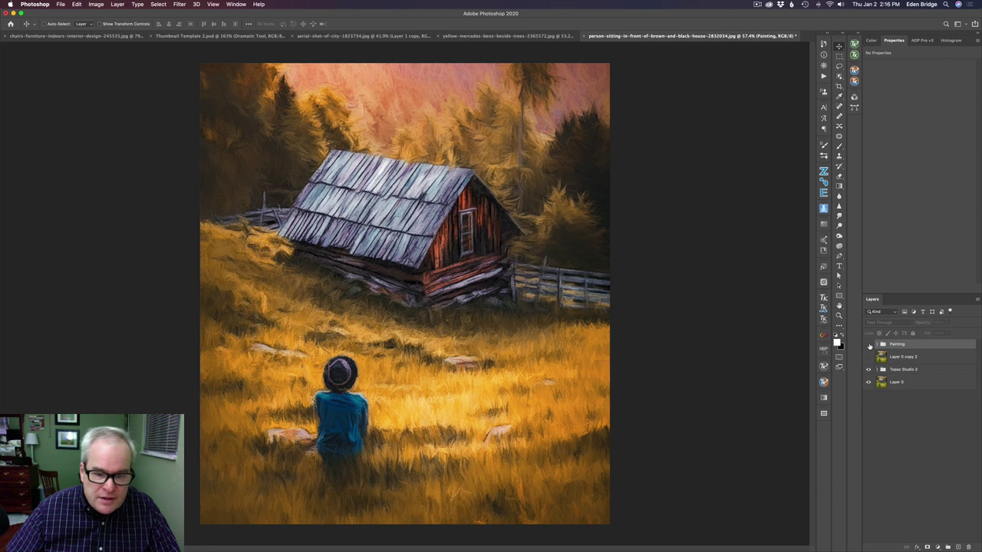
{"action": "left_click", "coordinate": [869, 346]}
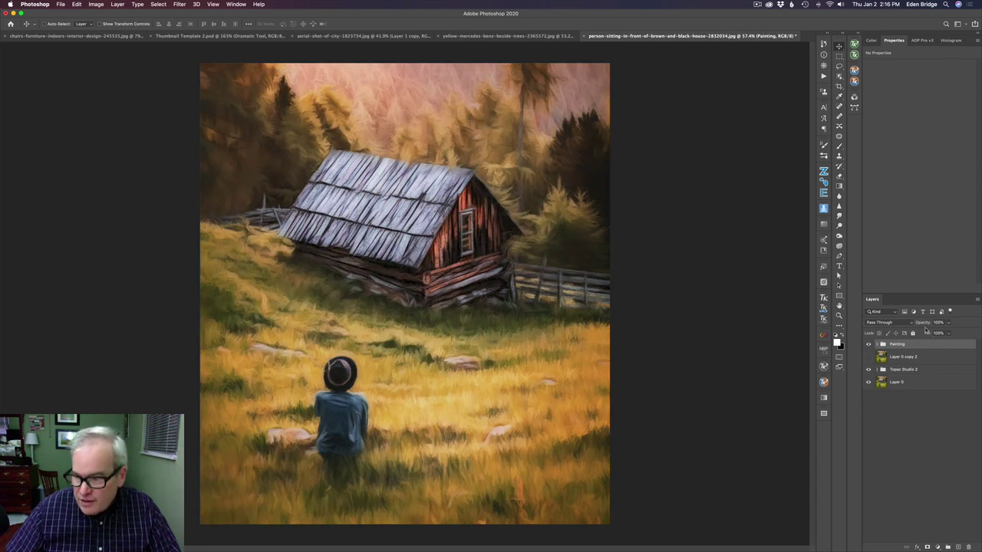
{"action": "mouse_move", "coordinate": [925, 325]}
{"action": "left_mouse_down"}
{"action": "mouse_move", "coordinate": [897, 323]}
{"action": "mouse_move", "coordinate": [979, 326]}
{"action": "left_mouse_up"}
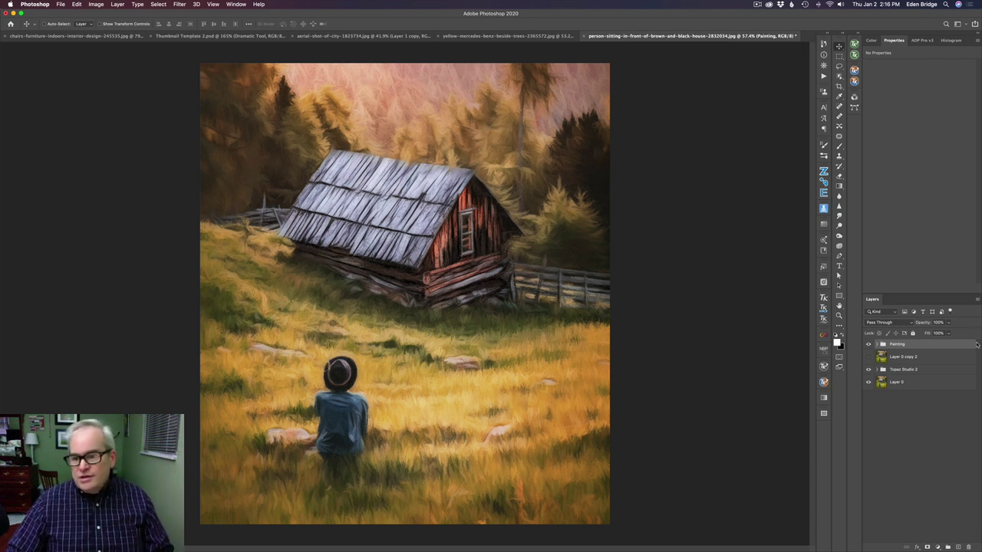
{"action": "left_click", "coordinate": [869, 344]}
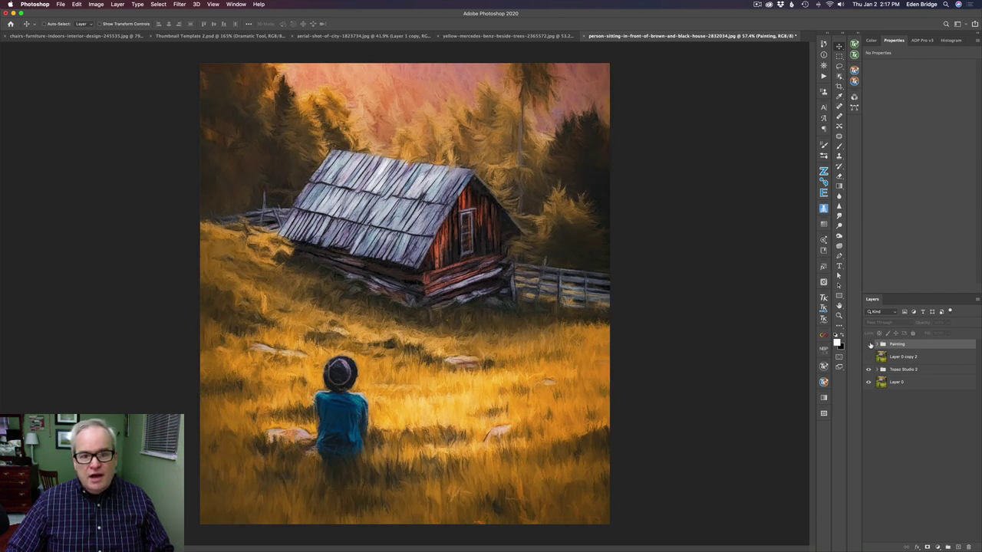
{"action": "left_click", "coordinate": [869, 345]}
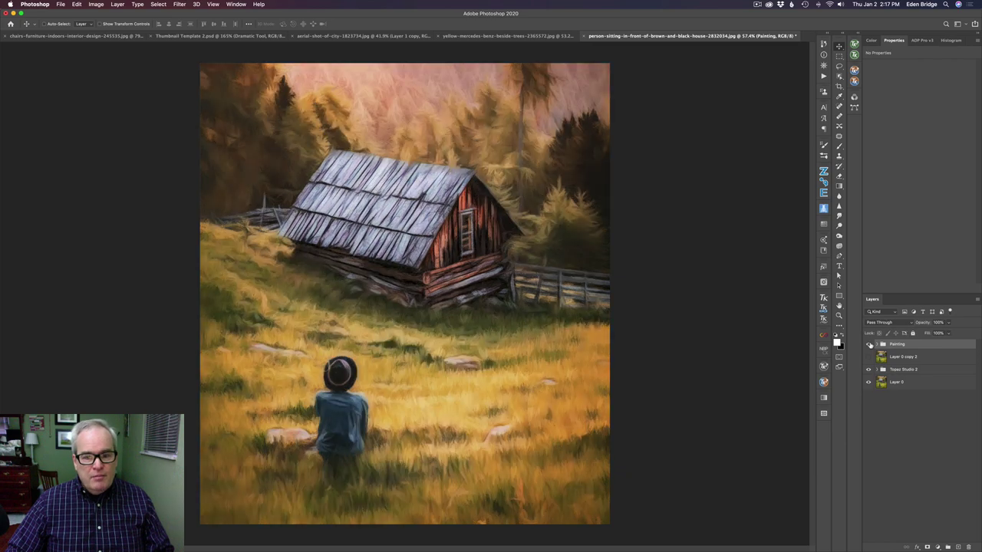